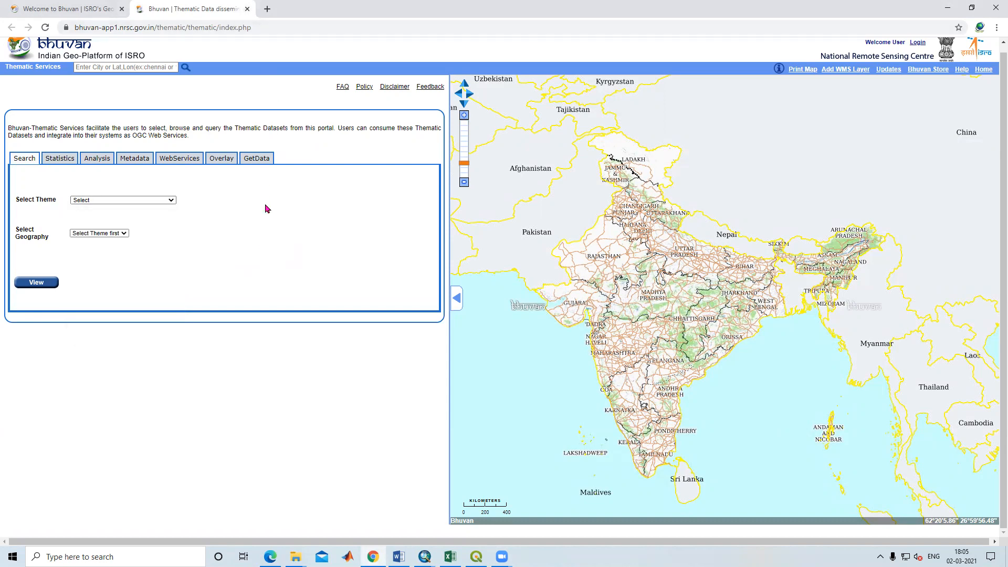
# - Search the web for bhuvan in a new browser tab, and open the Thematic Services of ISRO's Bhuvan geoportal
pyautogui.click(267, 9)
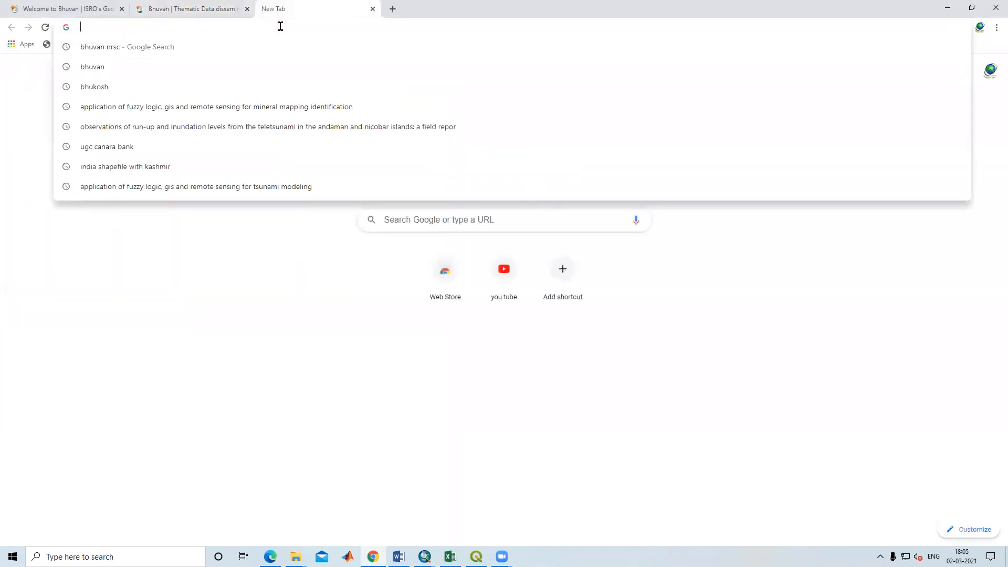
pyautogui.write('bhu')
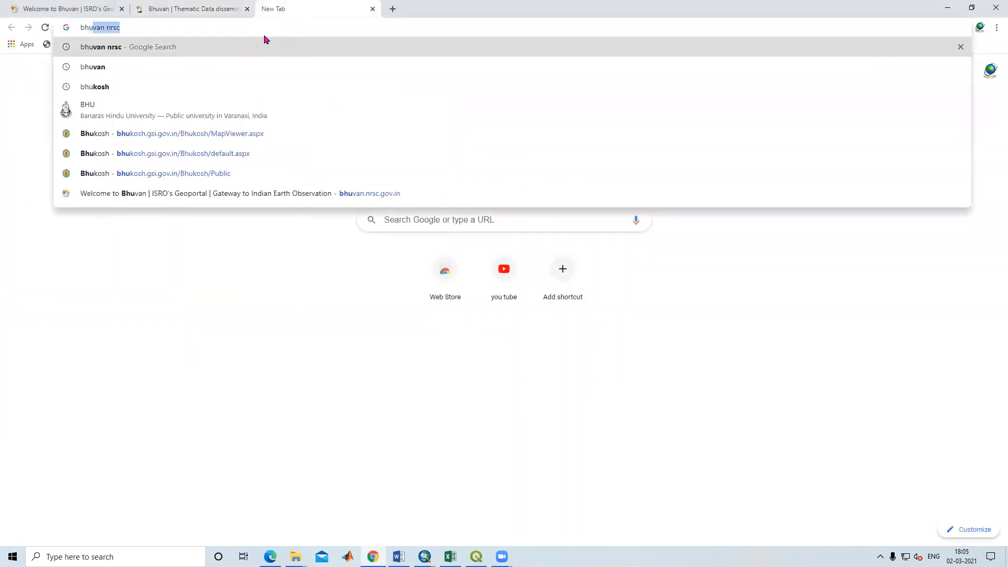
pyautogui.click(131, 68)
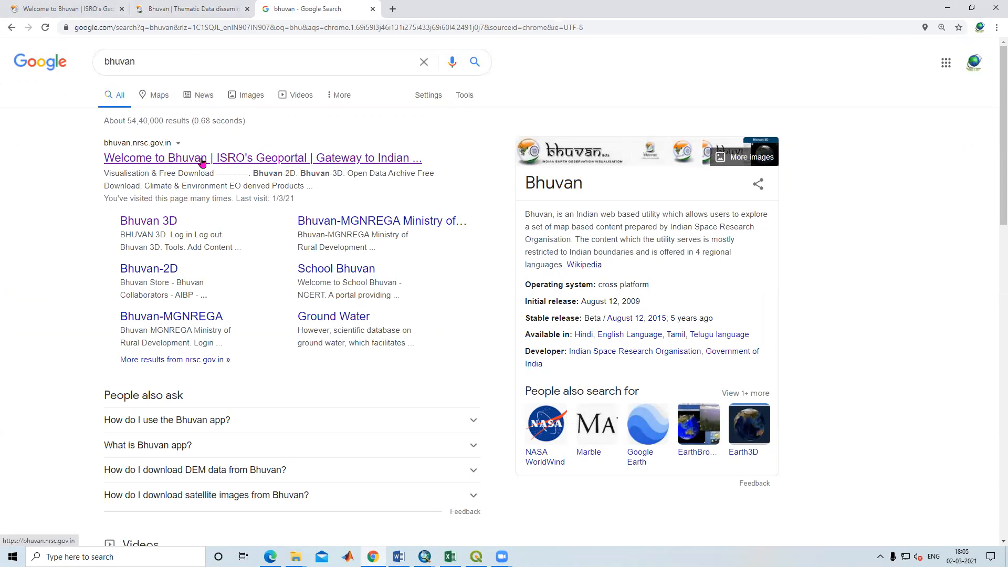
pyautogui.click(243, 159)
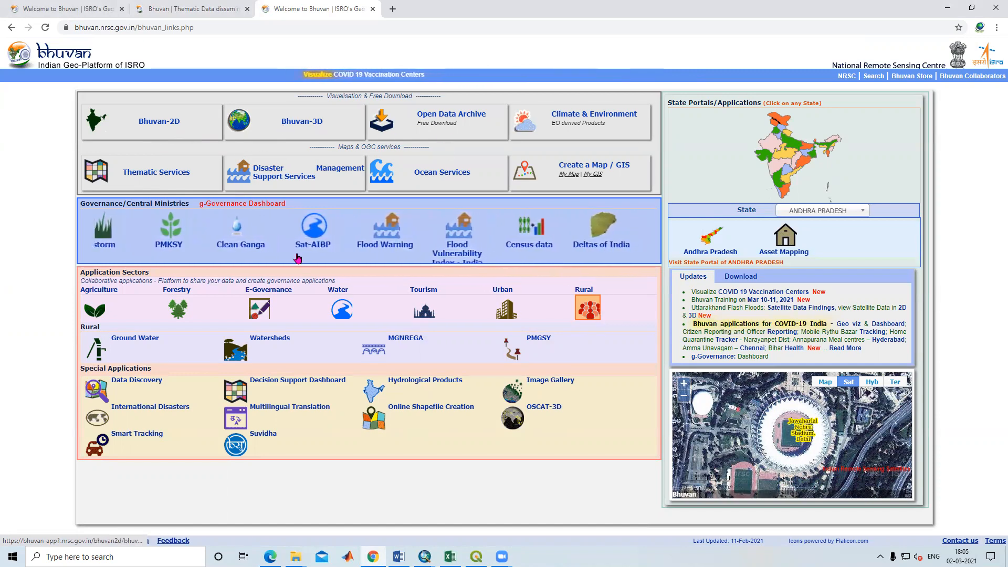
pyautogui.click(166, 180)
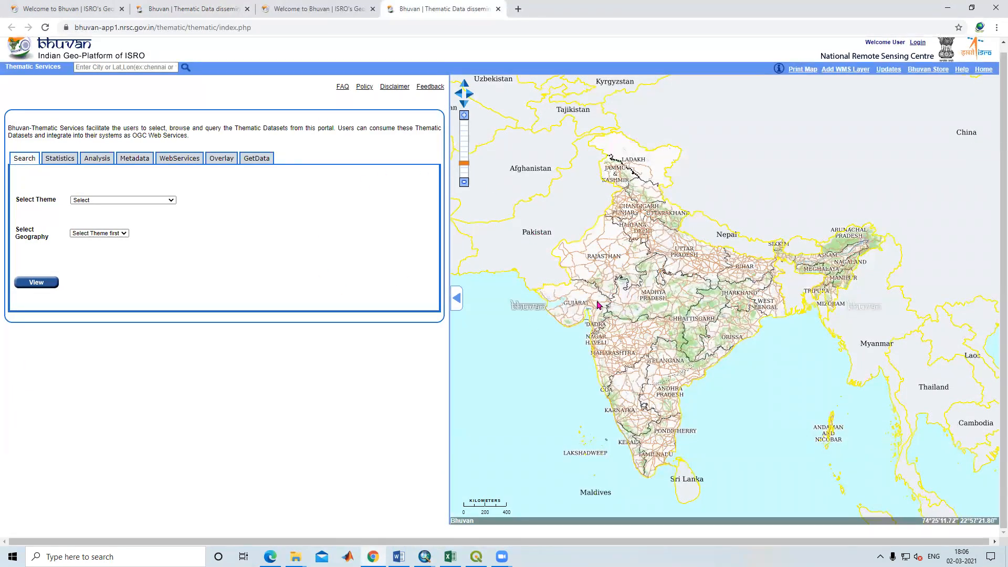
# - Display the Geomorphology(50K):2005-06 theme for the state of Maharashtra on the map
pyautogui.scroll(4, 659, 344)
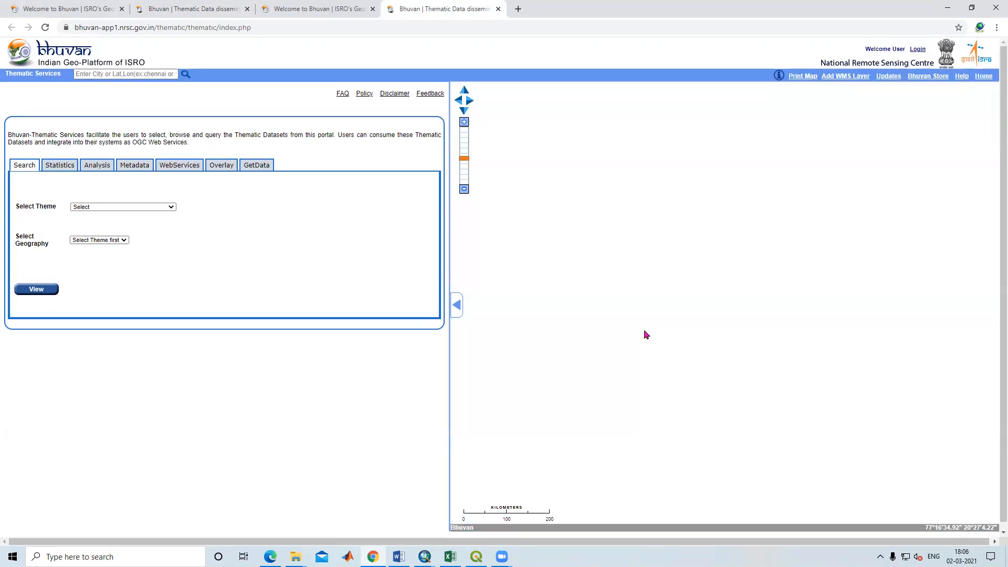
pyautogui.scroll(-5, 572, 324)
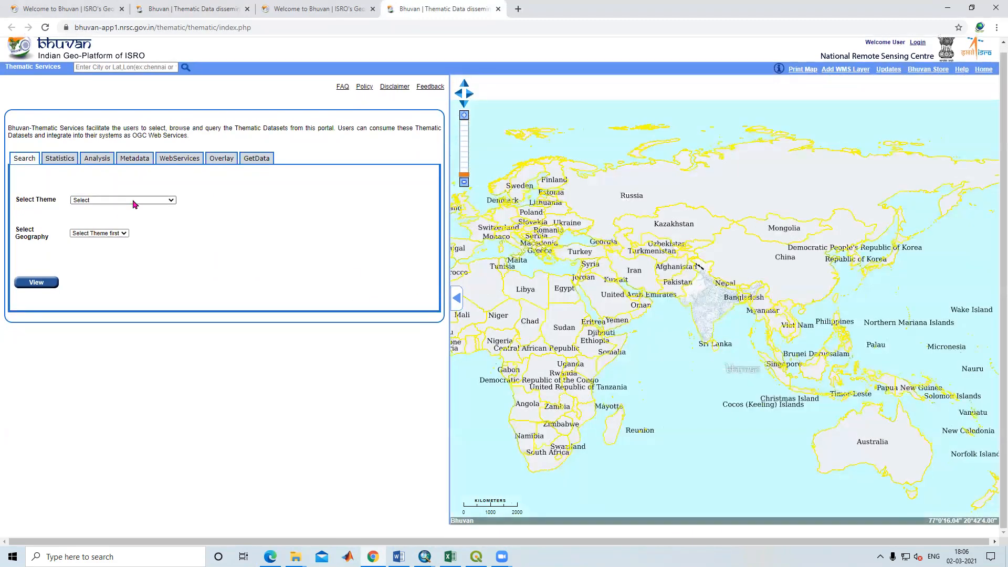
pyautogui.click(134, 200)
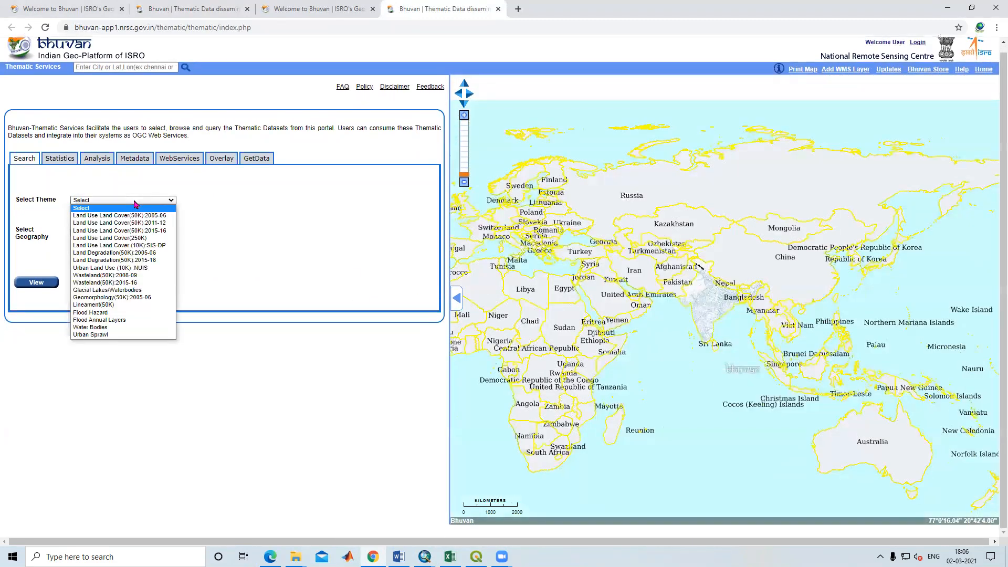
pyautogui.click(142, 298)
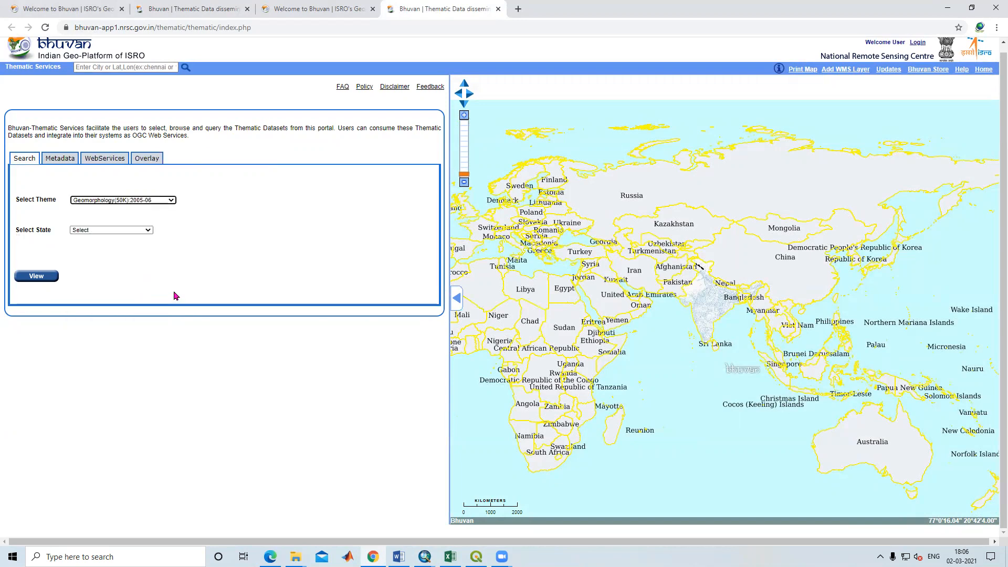
pyautogui.click(122, 232)
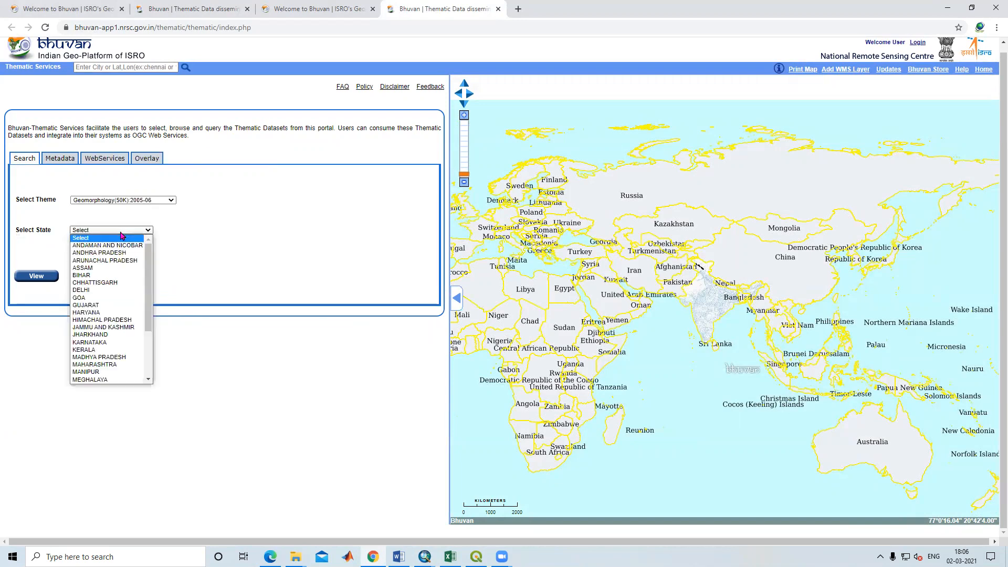
pyautogui.scroll(-2, 120, 257)
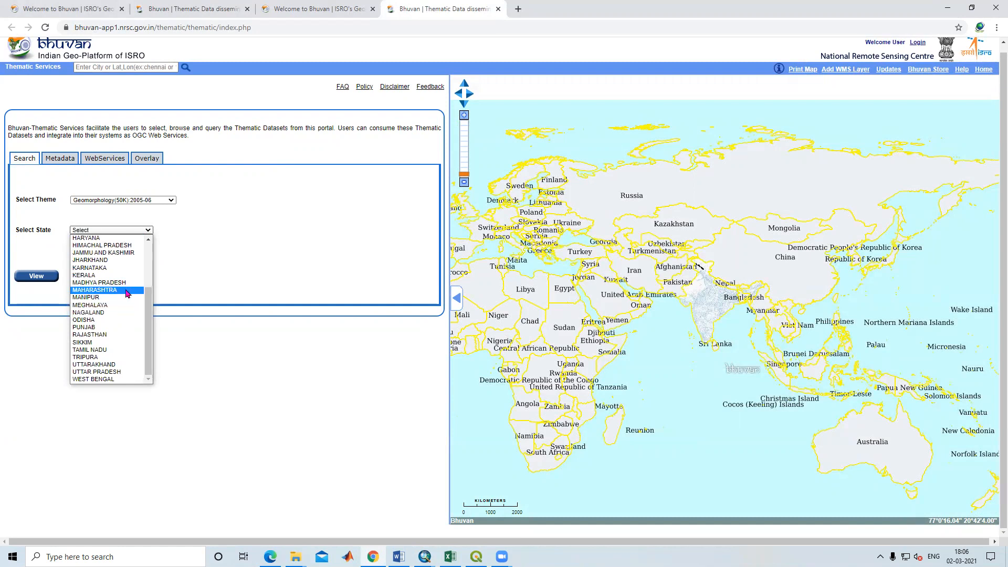
pyautogui.click(120, 290)
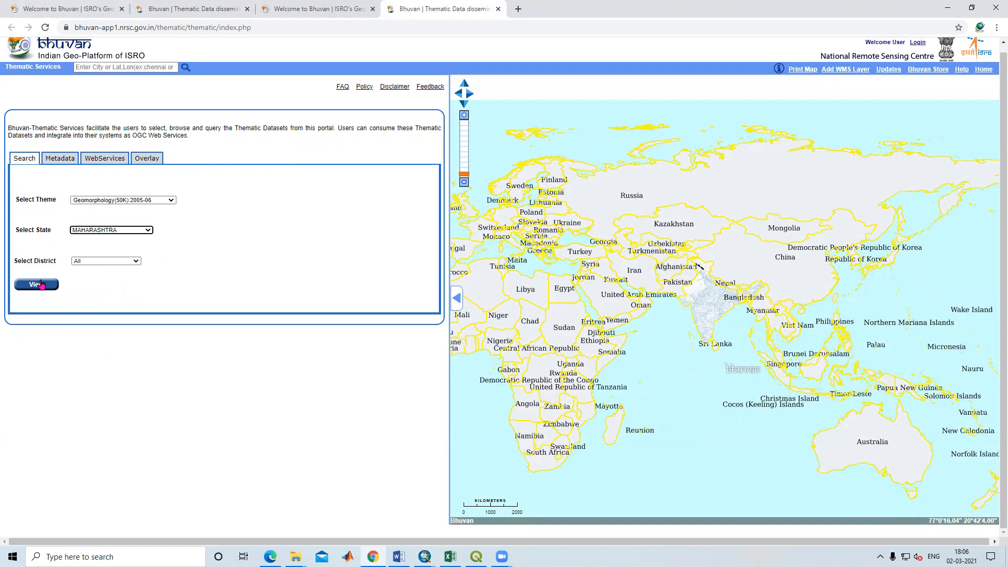
pyautogui.click(40, 285)
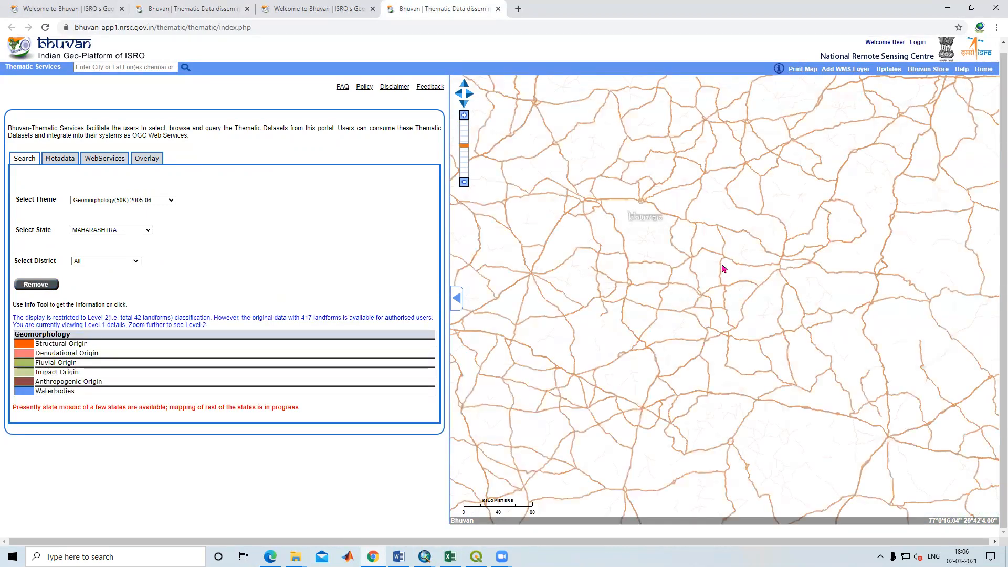
pyautogui.scroll(-5, 724, 273)
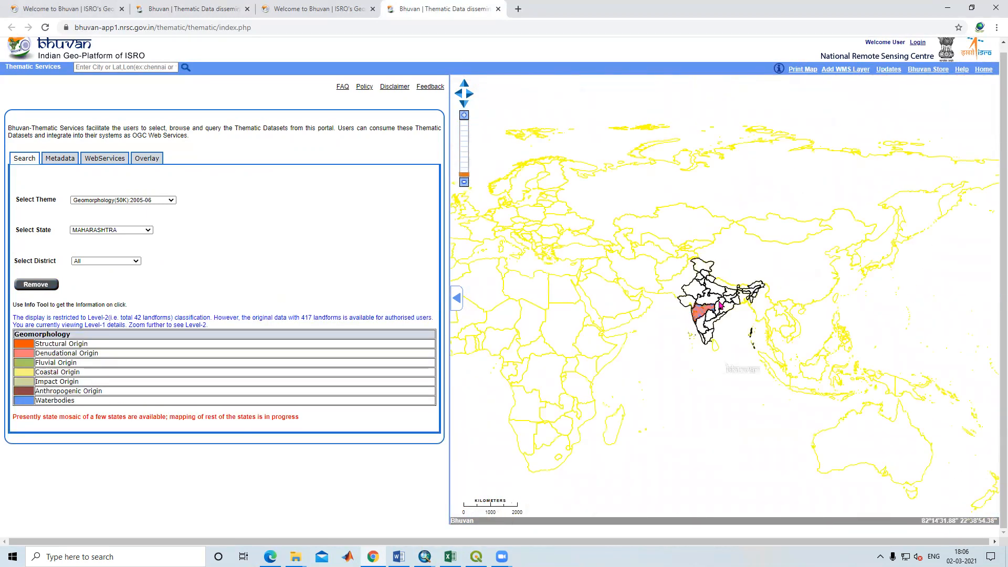
pyautogui.scroll(3, 579, 300)
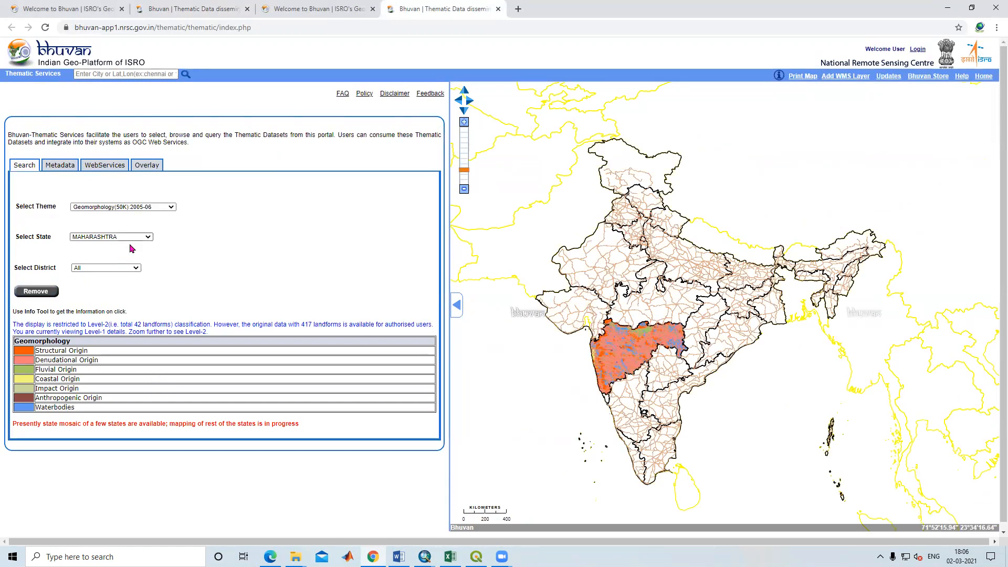
pyautogui.click(125, 269)
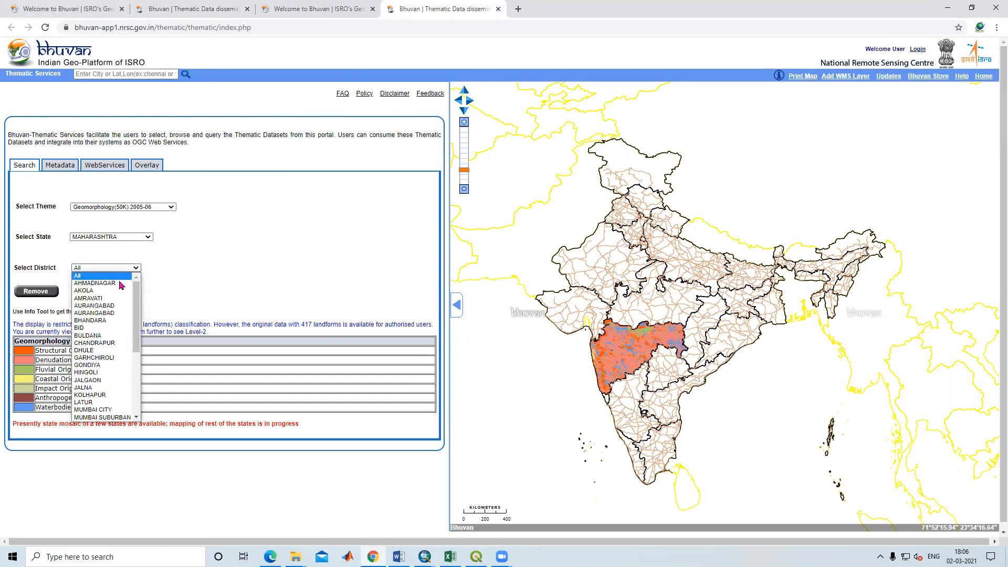
pyautogui.scroll(-3, 120, 347)
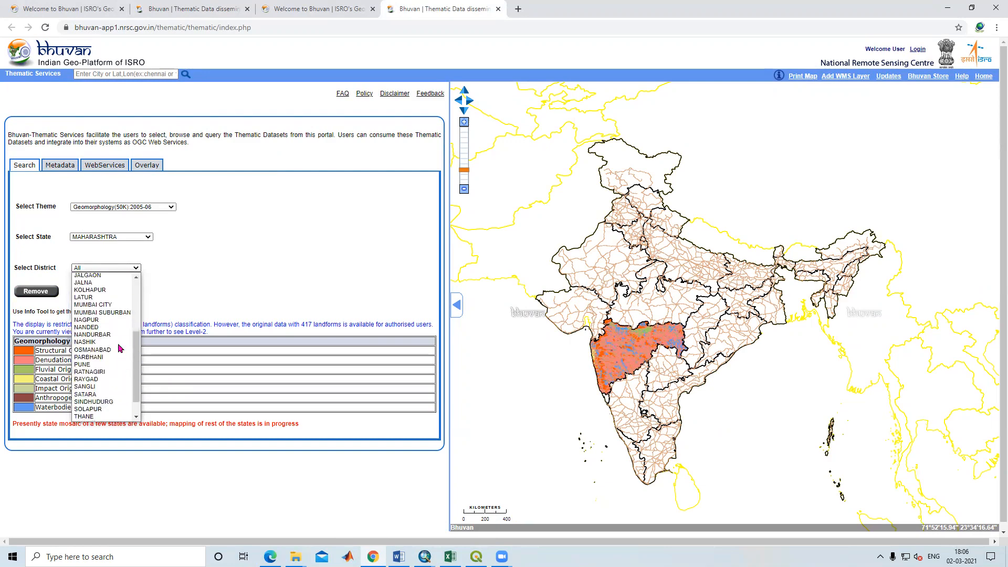
pyautogui.scroll(3, 120, 344)
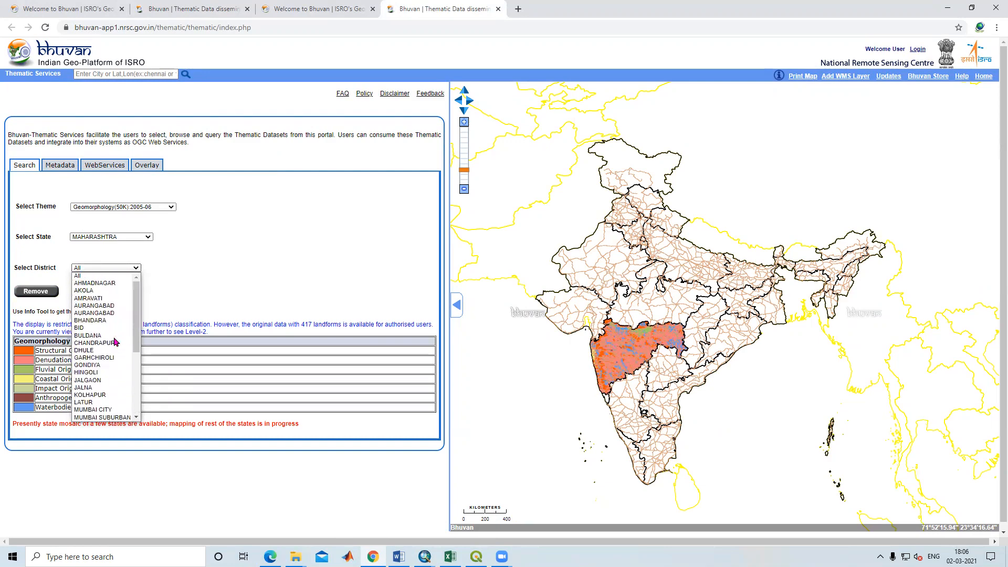
pyautogui.click(198, 273)
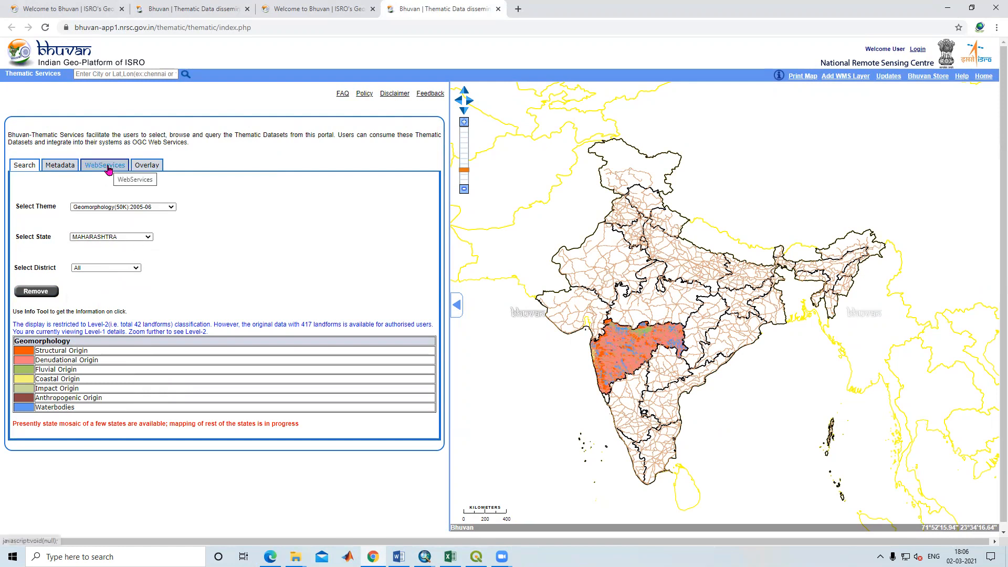
# - Examine the metadata of the Maharashtra geomorphology dataset, including its coverage, citation, scale, abstract and data quality
pyautogui.click(60, 166)
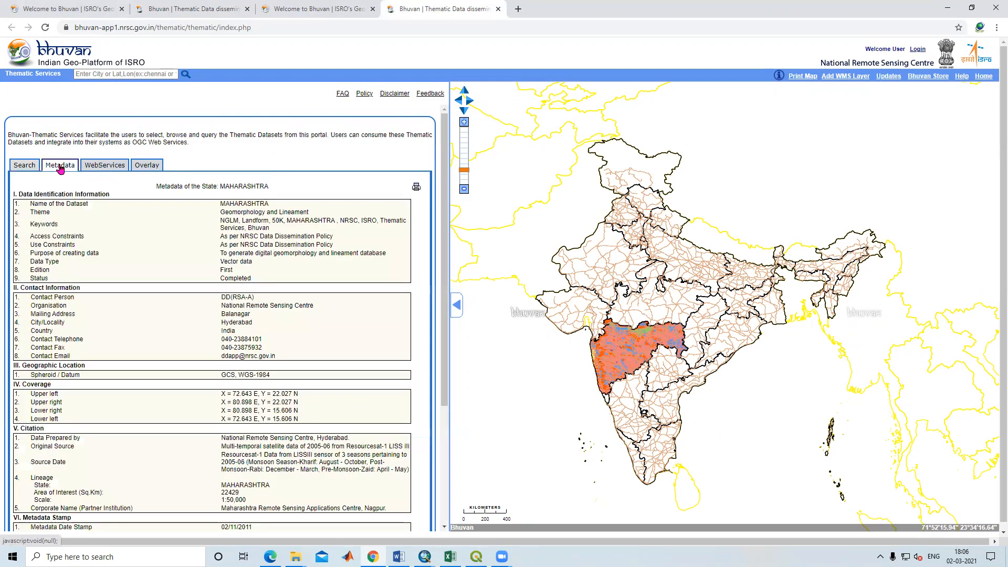
pyautogui.scroll(-1, 202, 230)
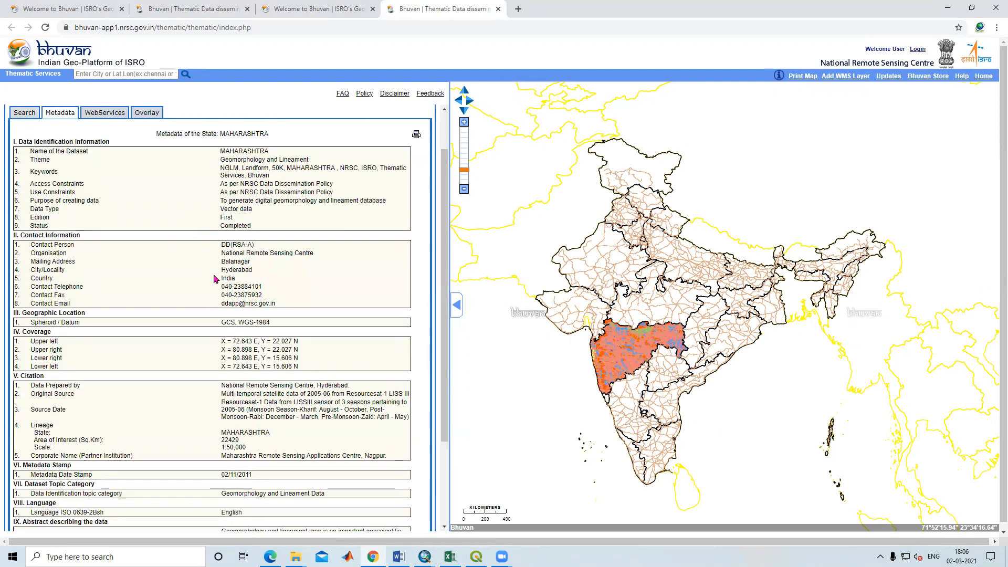
pyautogui.scroll(-1, 218, 289)
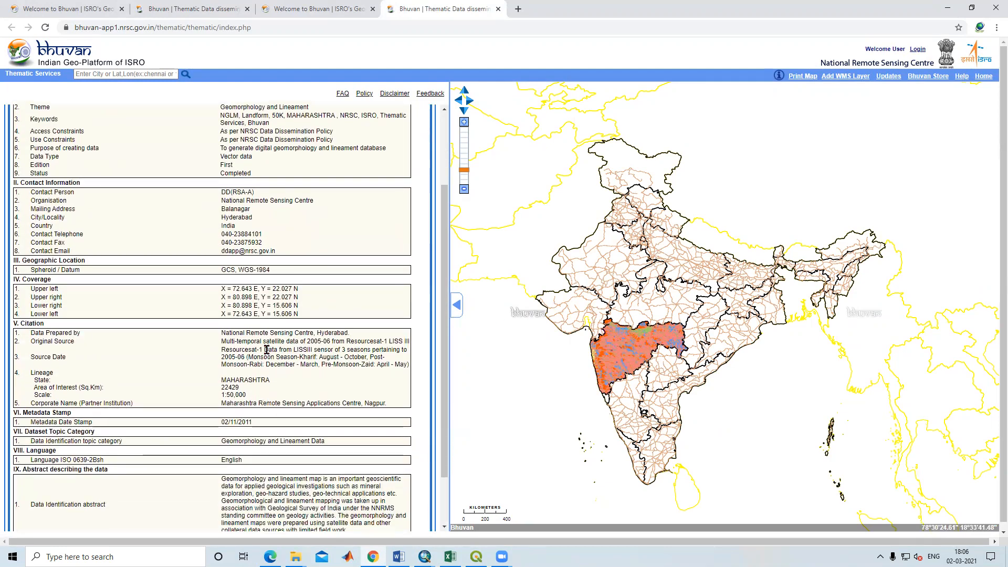
pyautogui.scroll(-1, 226, 299)
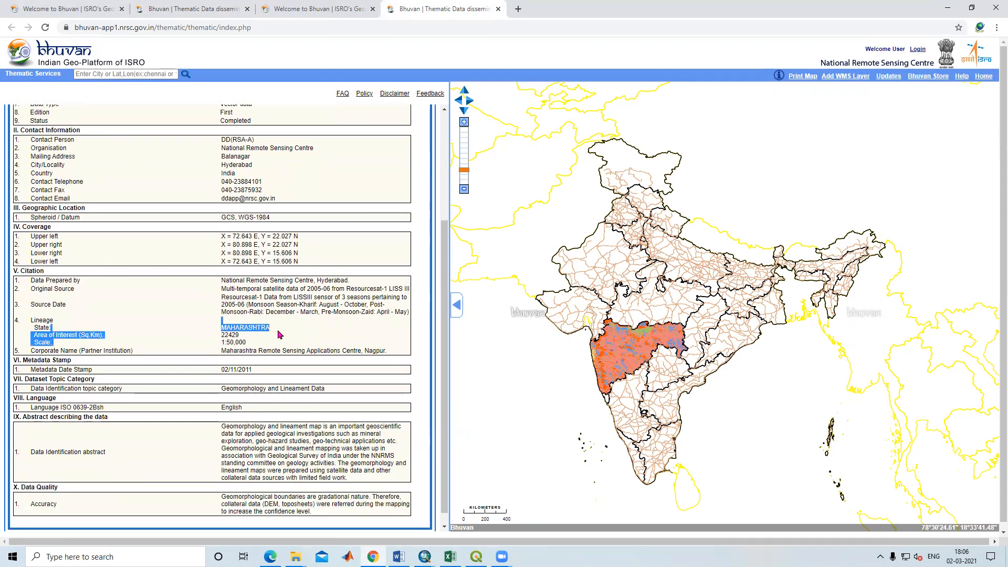
pyautogui.tripleClick(268, 348)
pyautogui.click(268, 351)
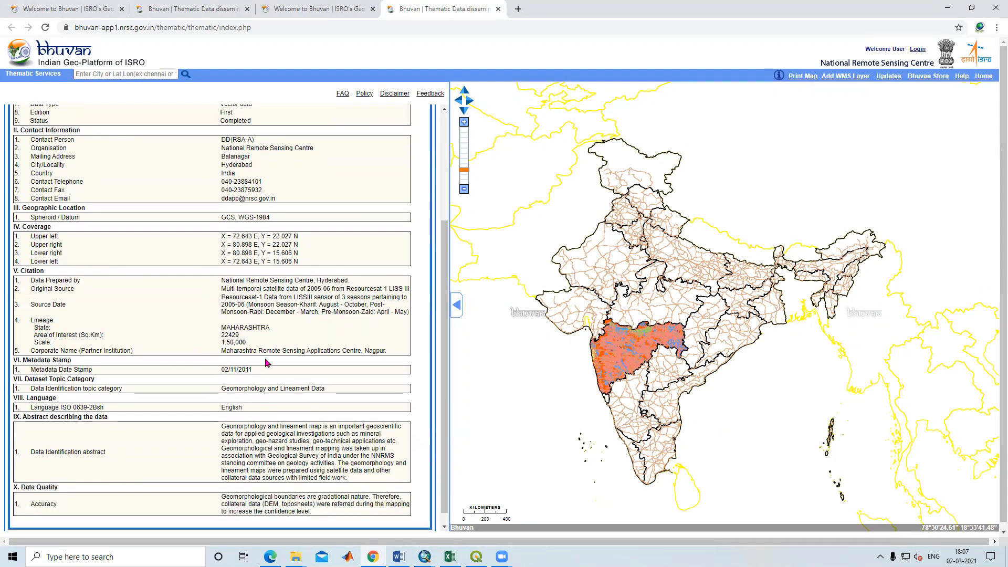
pyautogui.scroll(-1, 310, 437)
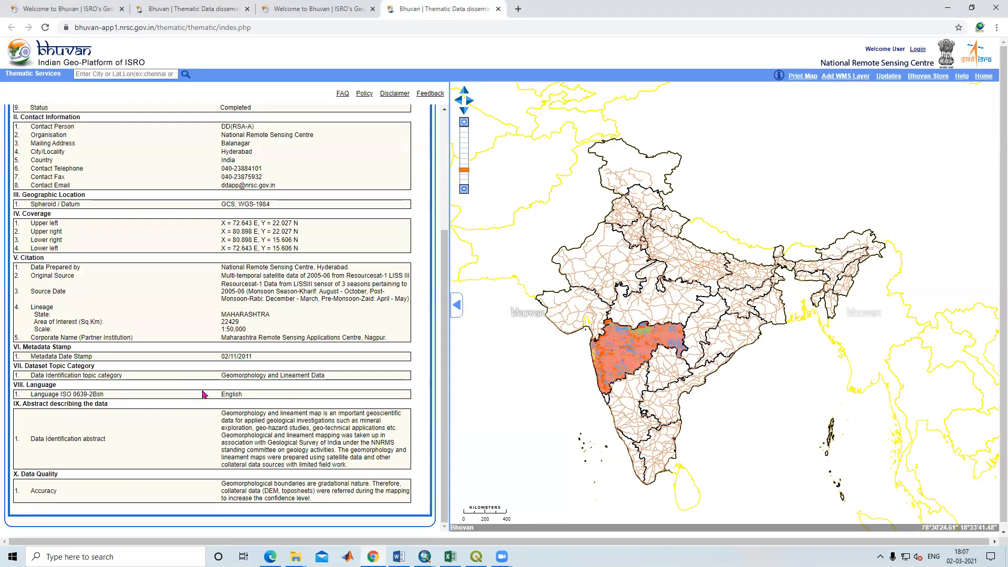
pyautogui.scroll(5, 203, 386)
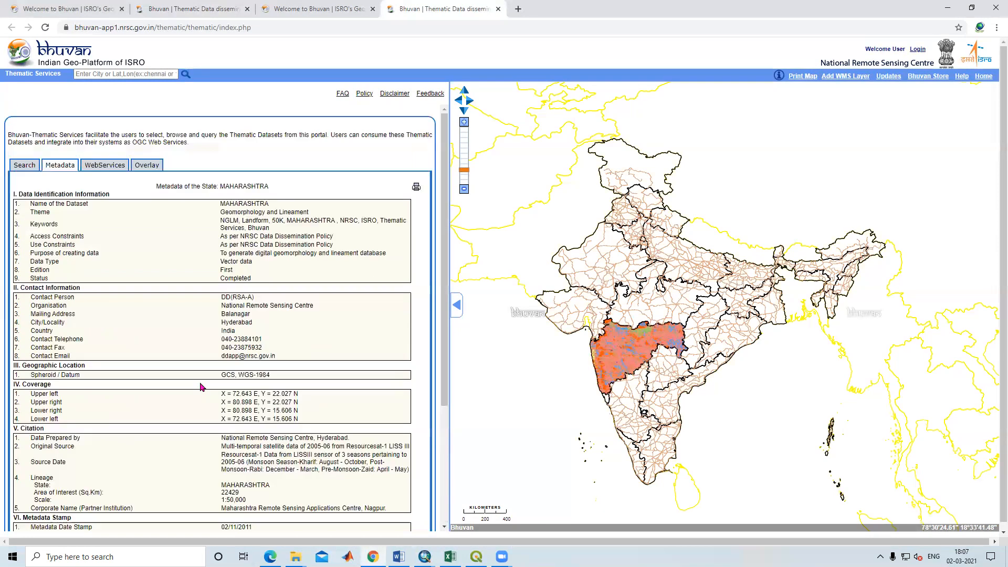
pyautogui.click(105, 169)
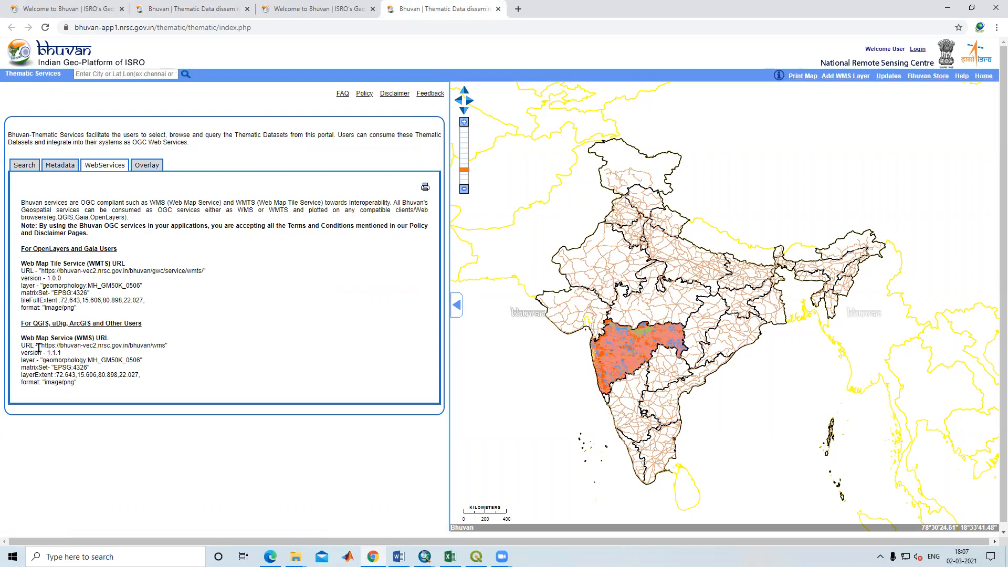
pyautogui.moveTo(42, 348); pyautogui.dragTo(162, 349)
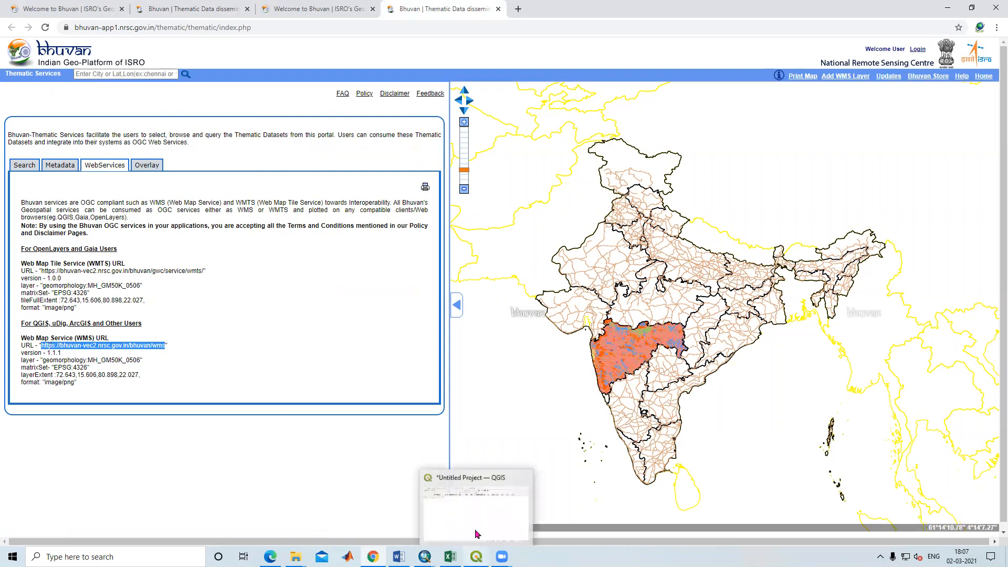
pyautogui.click(474, 529)
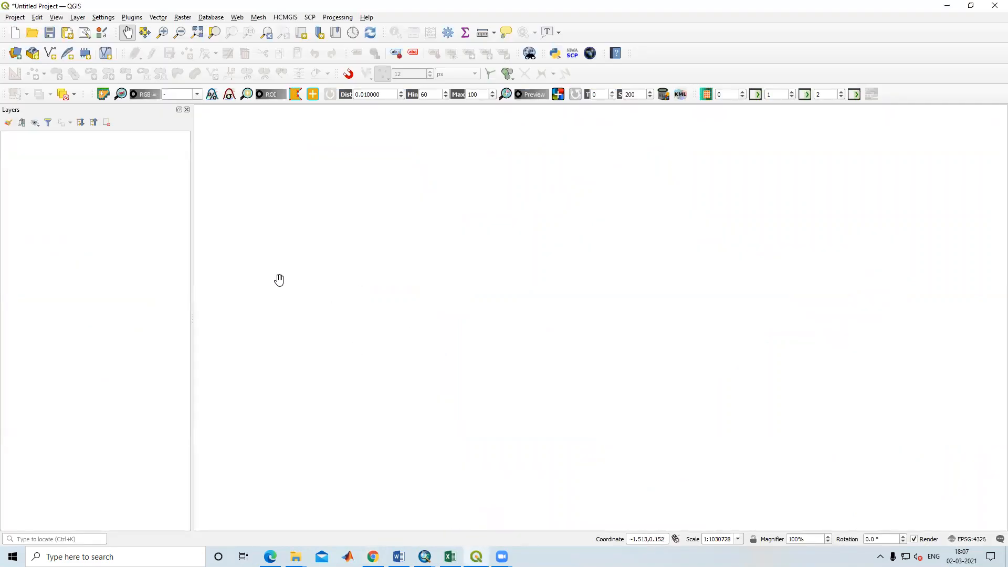
pyautogui.click(77, 19)
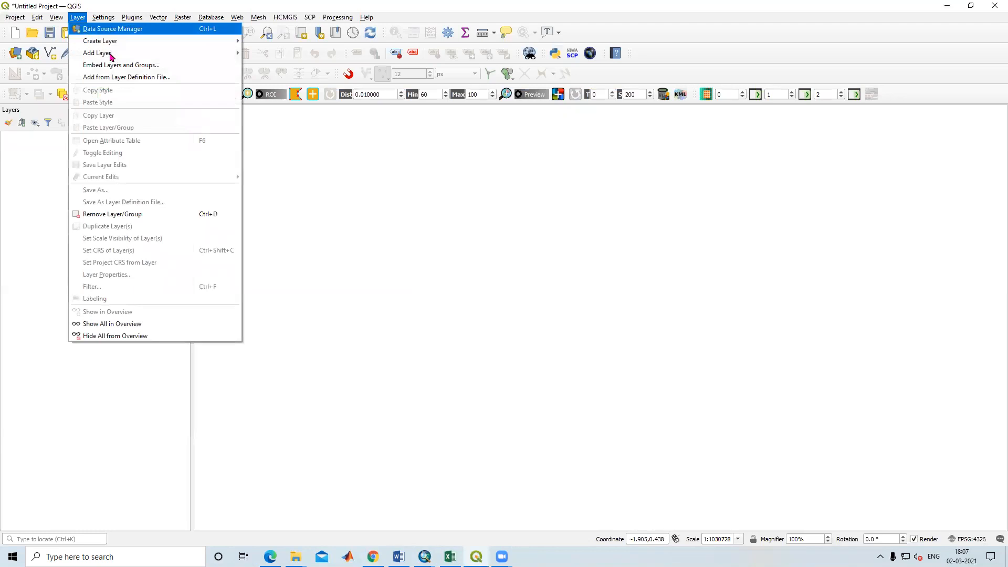
pyautogui.moveTo(111, 56)
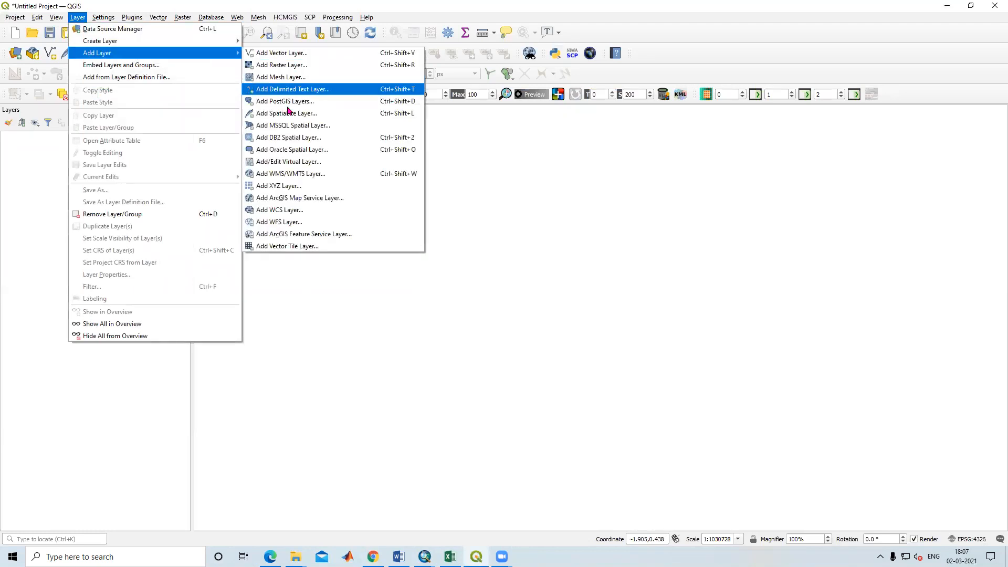
pyautogui.click(318, 178)
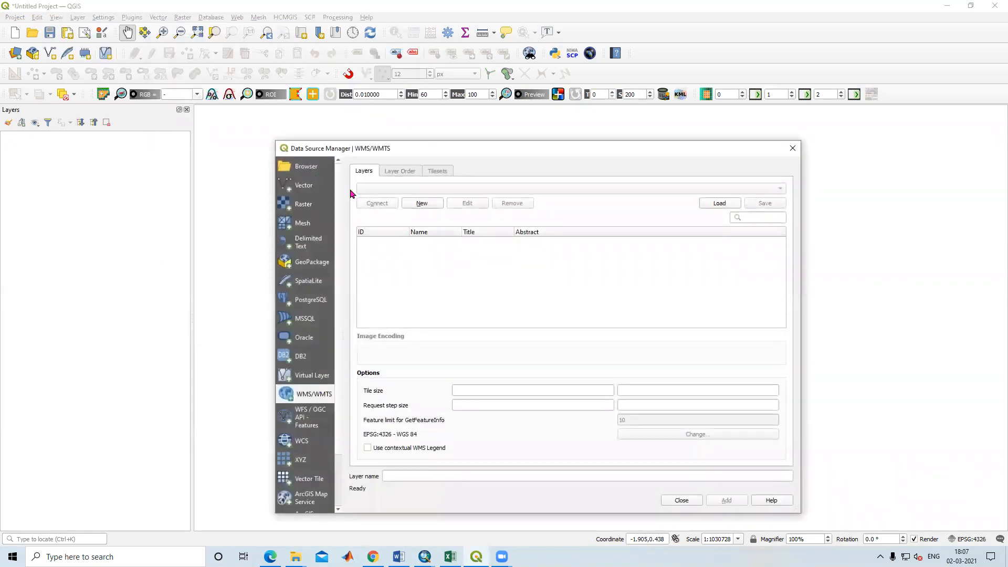
pyautogui.moveTo(384, 154); pyautogui.dragTo(356, 99)
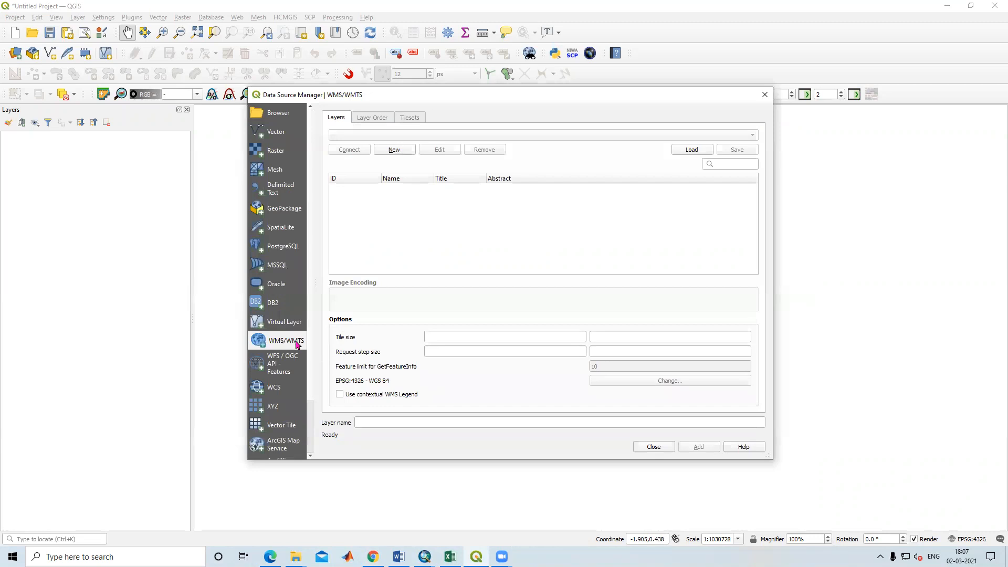
pyautogui.click(392, 150)
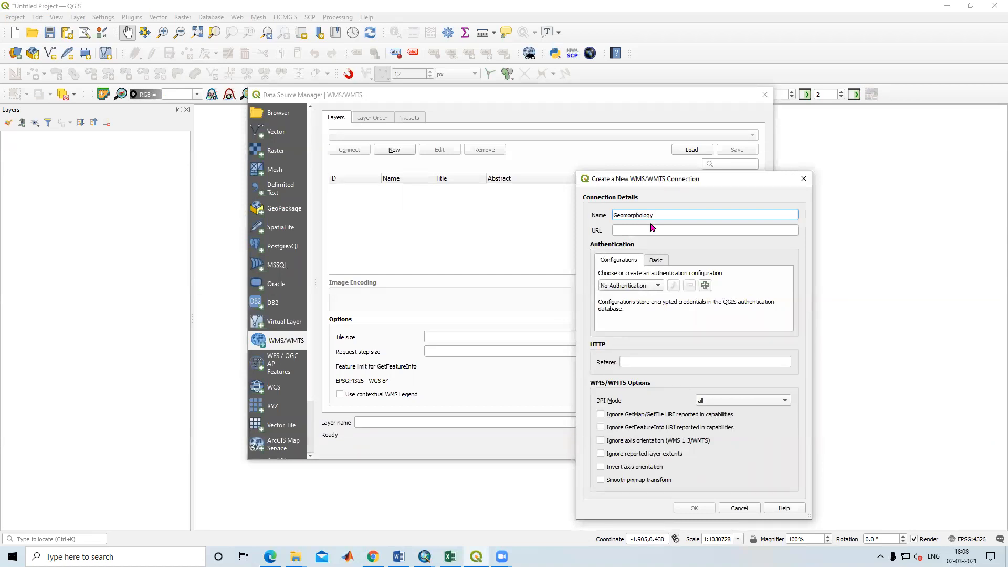
pyautogui.click(641, 227)
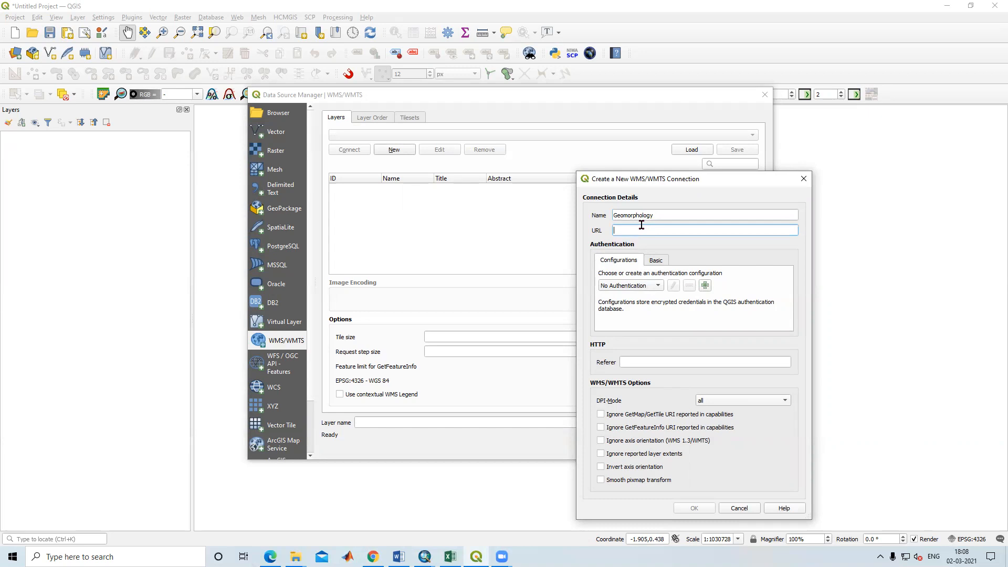
pyautogui.write('https://bhuvan-vec2.nrsc.gov.in/bhuvan/wms')
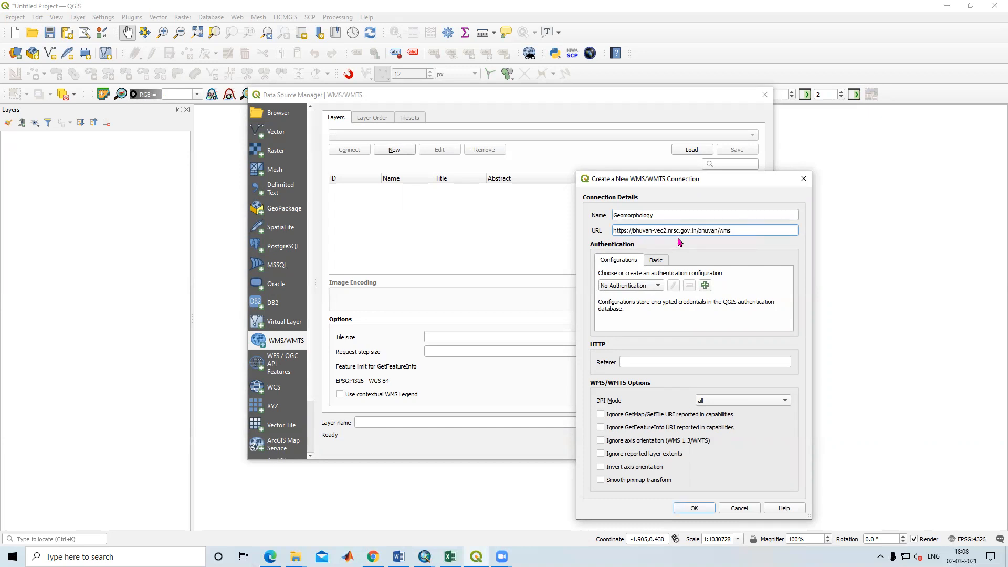
pyautogui.click(694, 508)
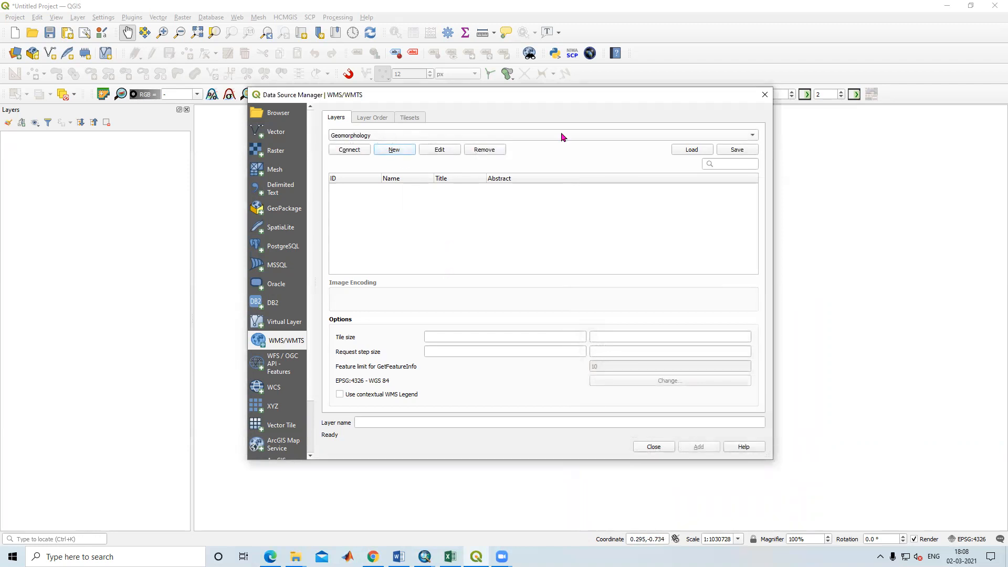
# - Connect to the Geomorphology WMS service and widen the Title and Name columns of its layer list
pyautogui.click(350, 151)
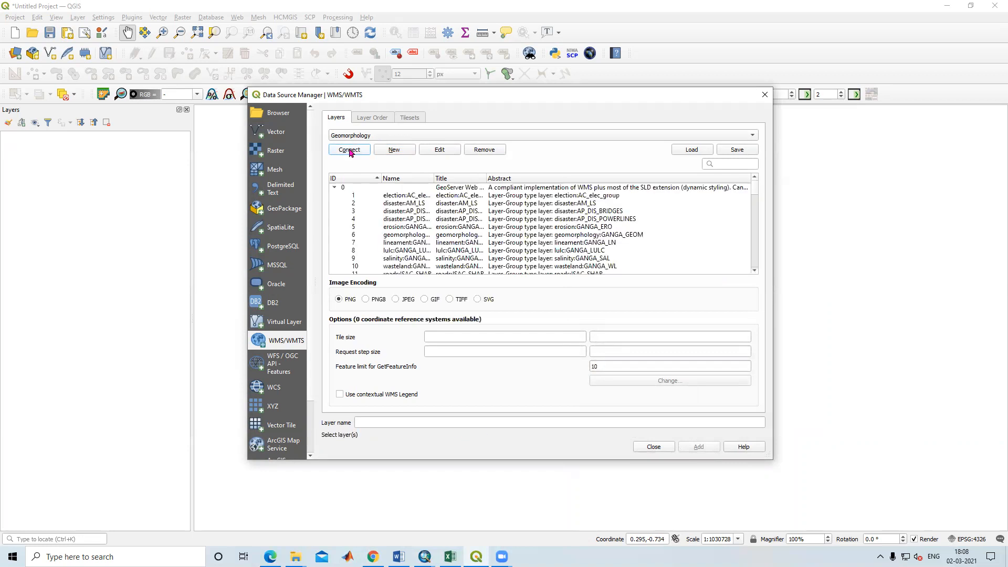
pyautogui.scroll(-5, 516, 206)
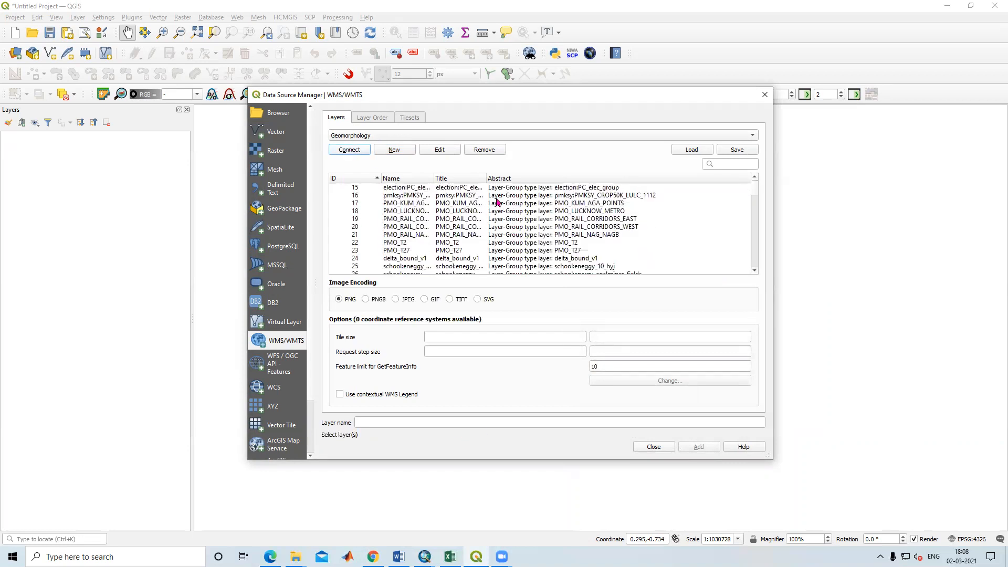
pyautogui.moveTo(487, 177); pyautogui.dragTo(572, 178)
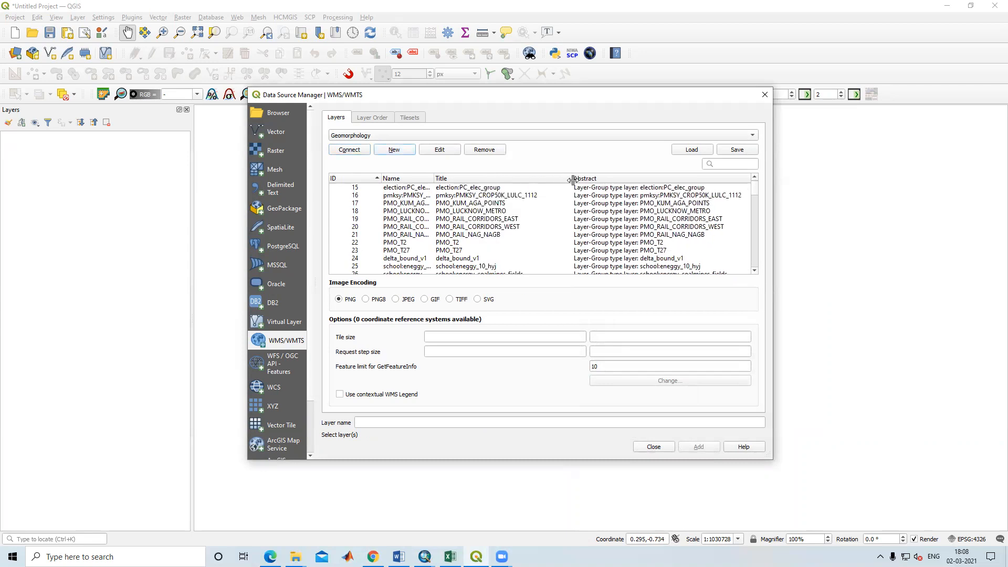
pyautogui.moveTo(436, 177); pyautogui.dragTo(488, 178)
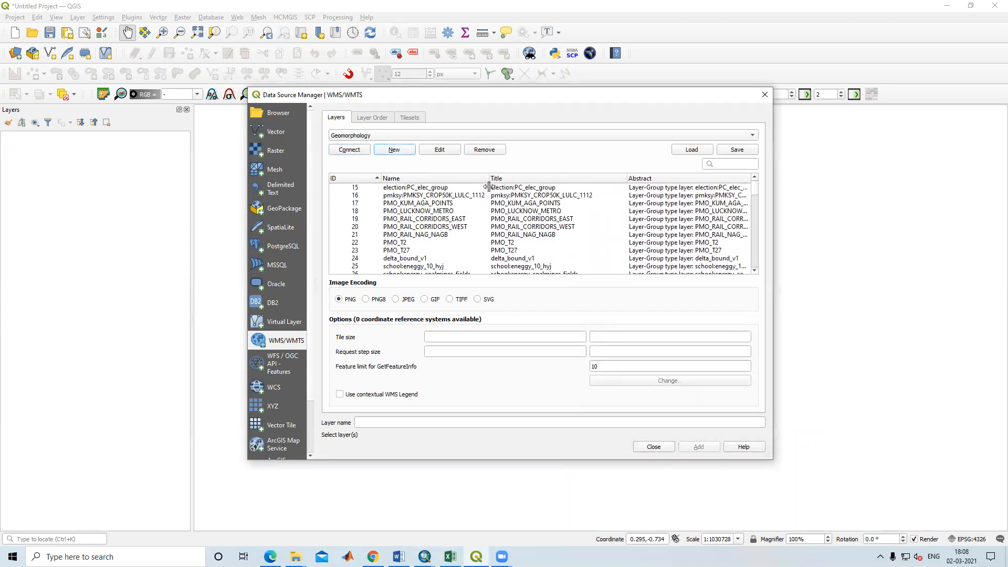
pyautogui.scroll(-5, 534, 231)
pyautogui.scroll(-1, 533, 231)
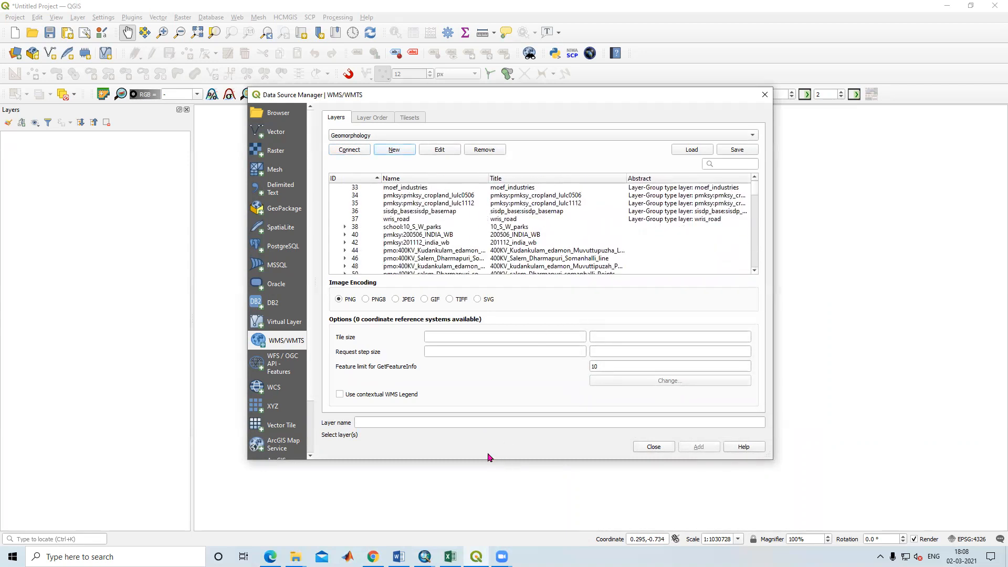
# - Switch to the Bhuvan page in Chrome to check the layer name given with the WMS URL, and return to QGIS
pyautogui.moveTo(373, 555)
pyautogui.click(339, 467)
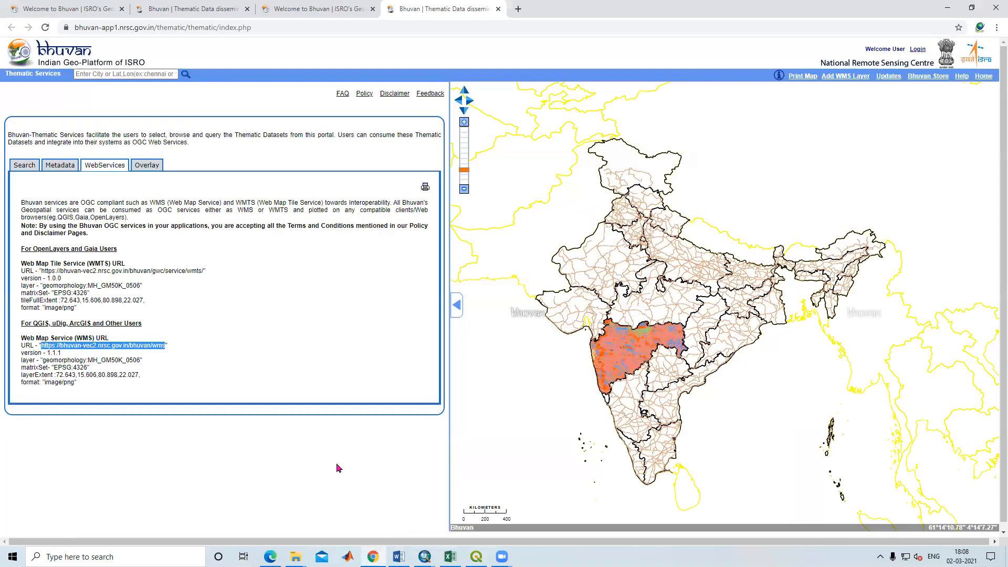
pyautogui.click(63, 362)
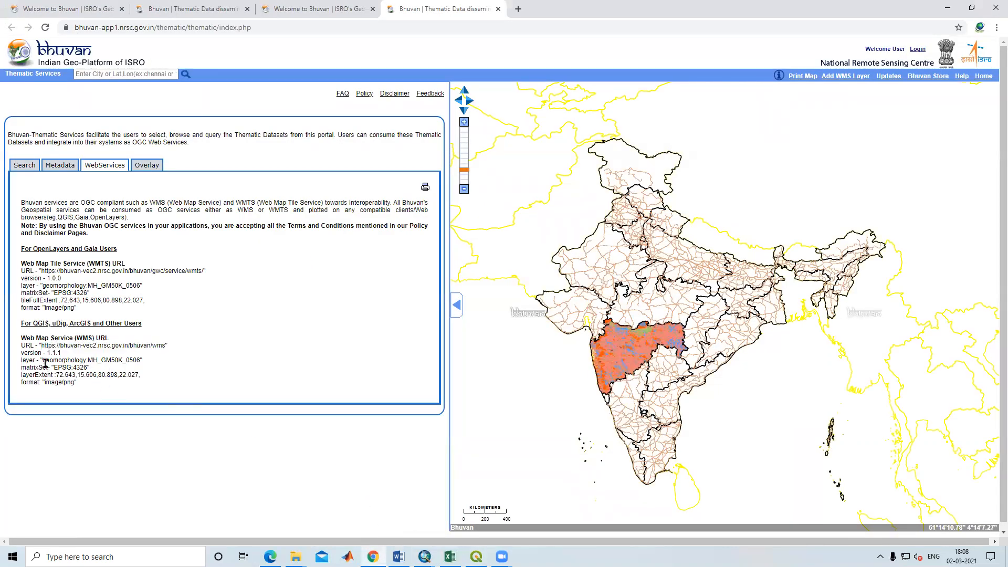
pyautogui.moveTo(44, 362); pyautogui.dragTo(103, 359)
pyautogui.click(113, 368)
pyautogui.click(477, 556)
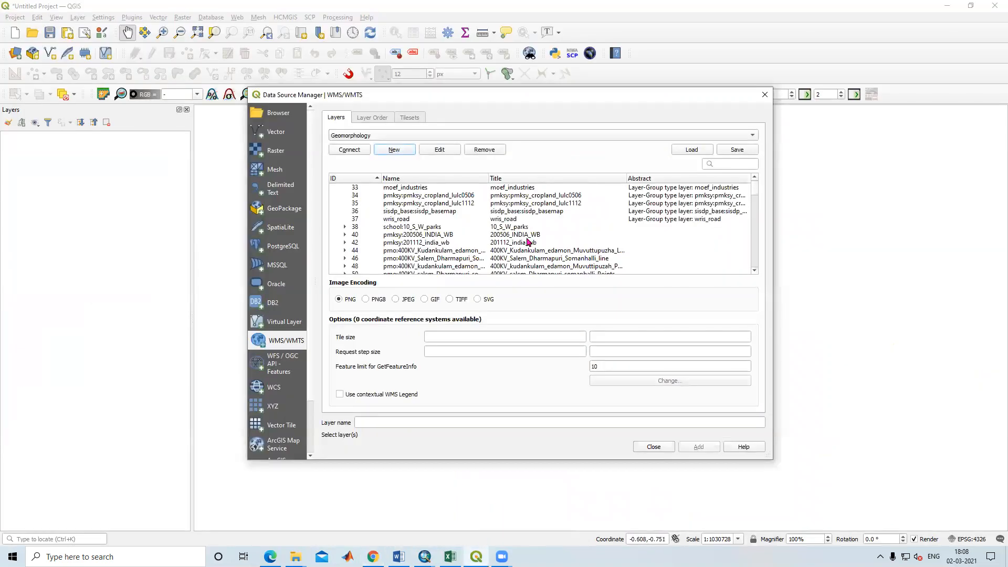
# - Find and select the layer geomorphology:MH_GM50K_0506 in the WMS layer list
pyautogui.scroll(-20, 539, 237)
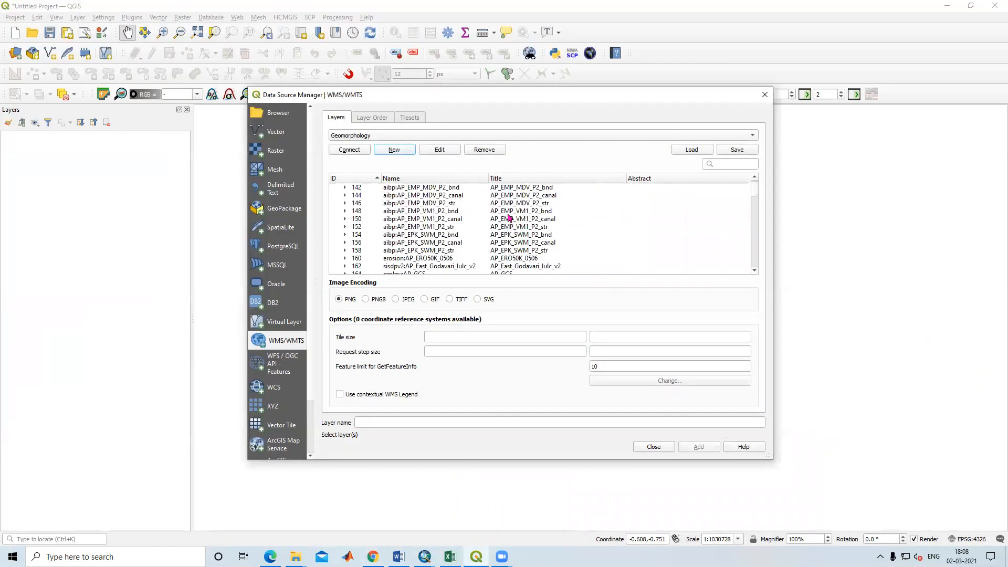
pyautogui.scroll(-20, 512, 220)
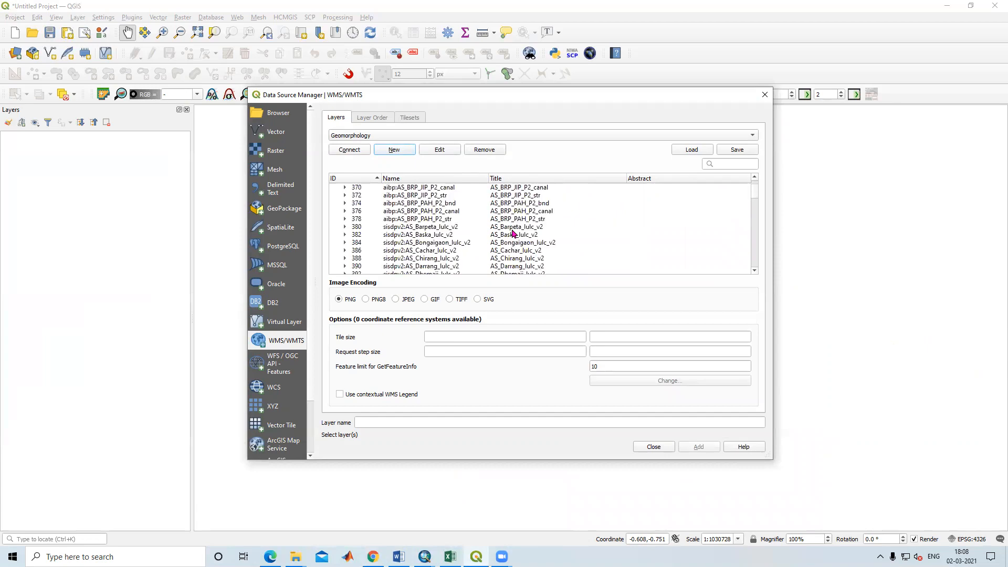
pyautogui.scroll(-14, 513, 239)
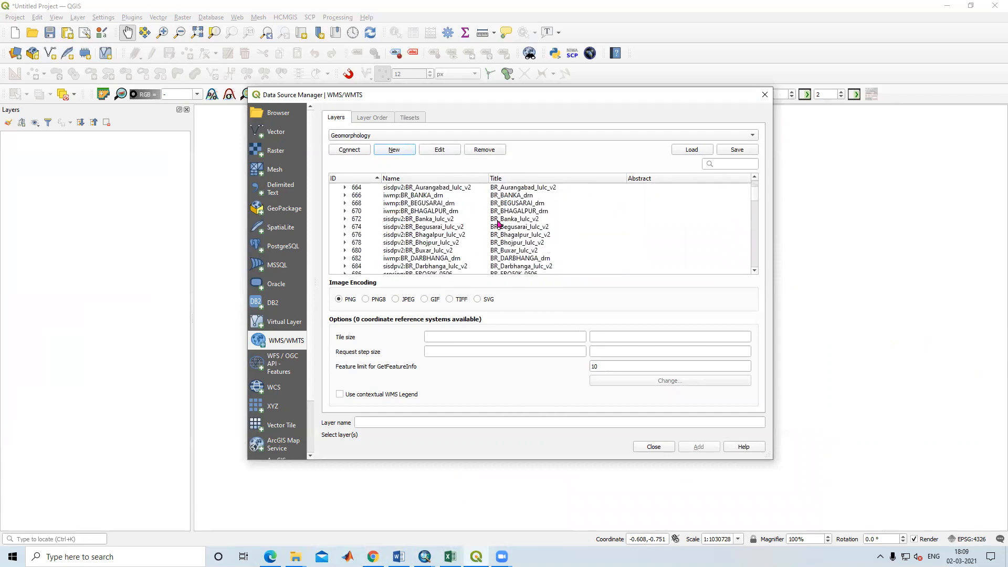
pyautogui.scroll(-20, 502, 225)
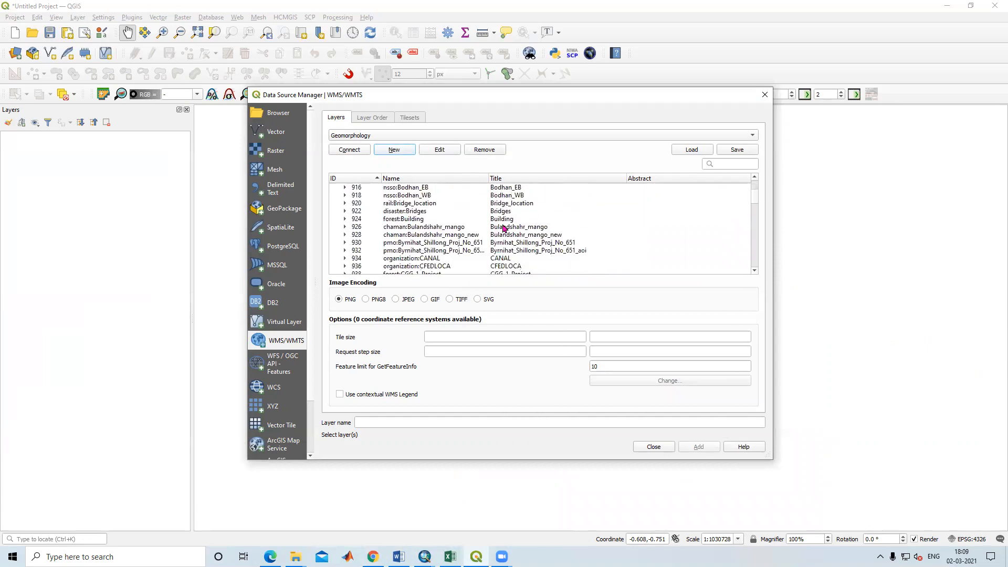
pyautogui.moveTo(760, 205); pyautogui.dragTo(757, 212)
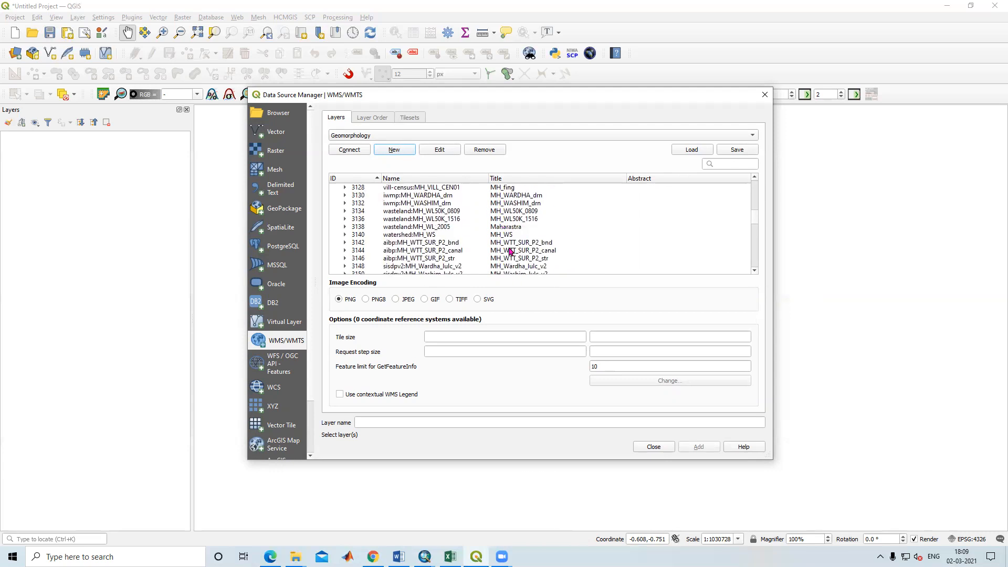
pyautogui.scroll(9, 506, 252)
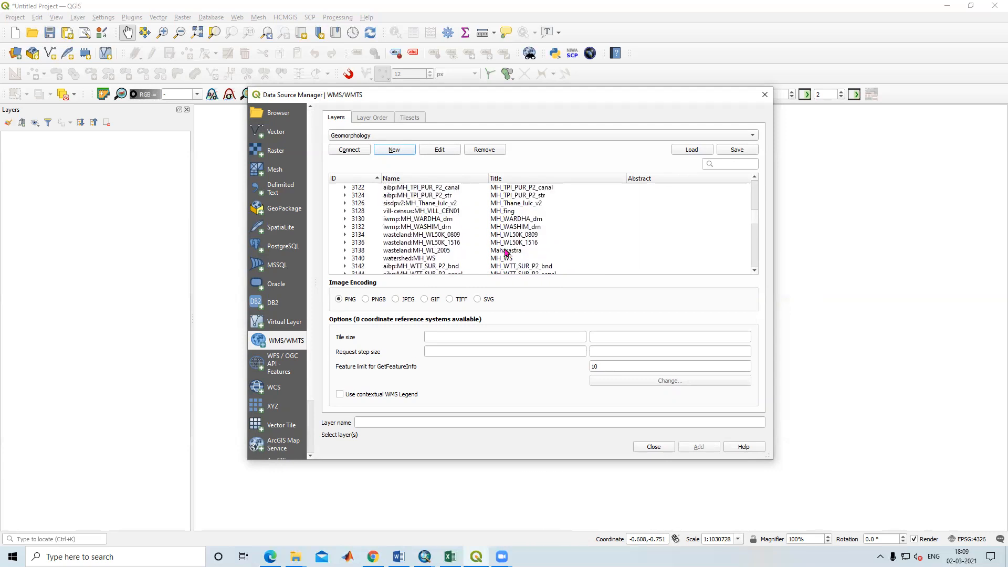
pyautogui.scroll(6, 506, 253)
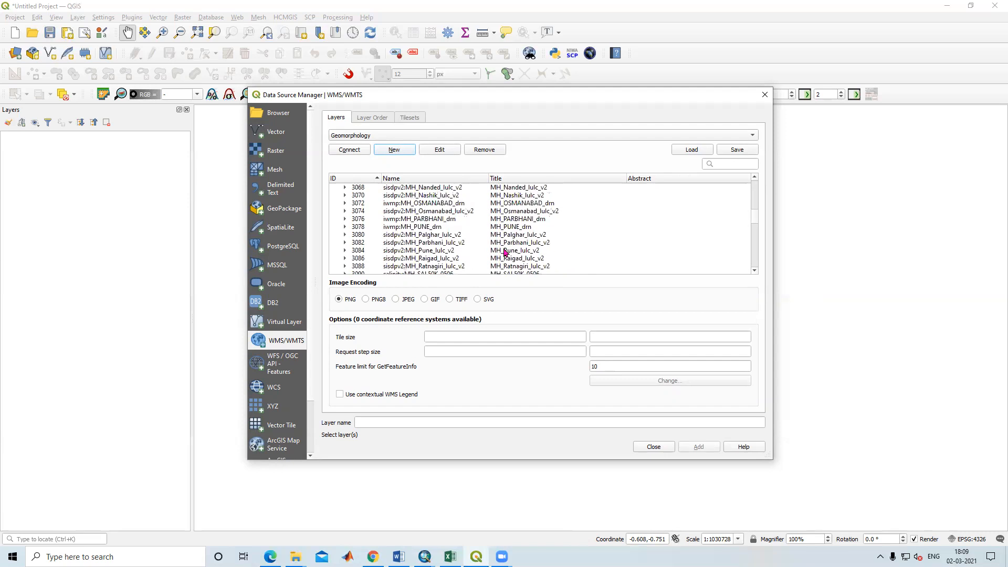
pyautogui.scroll(9, 505, 252)
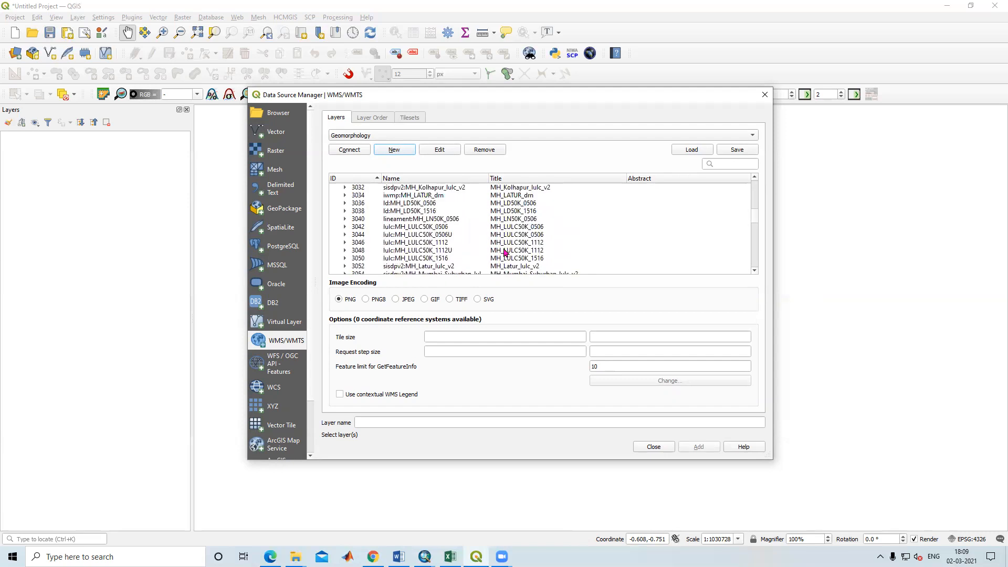
pyautogui.scroll(2, 505, 253)
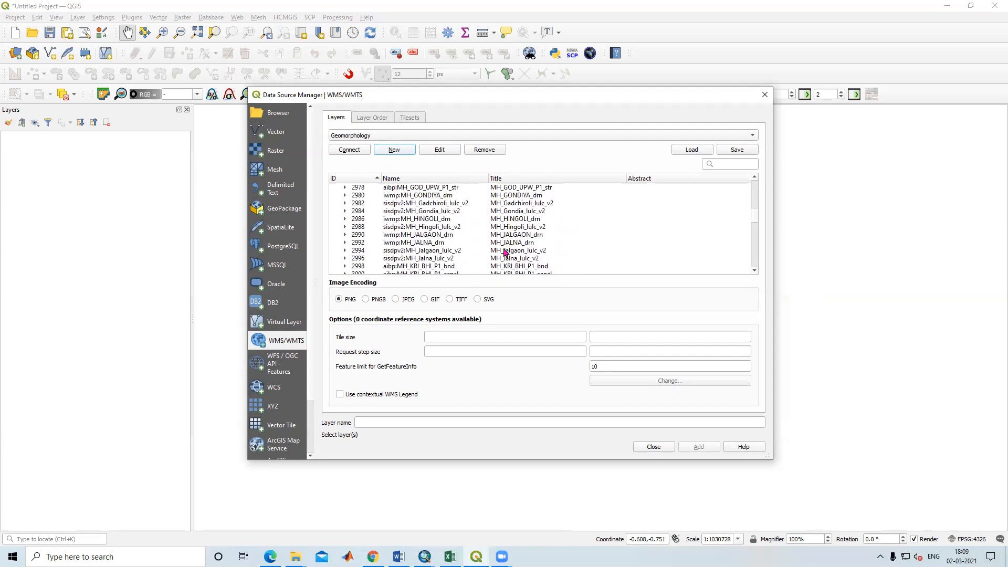
pyautogui.scroll(6, 505, 252)
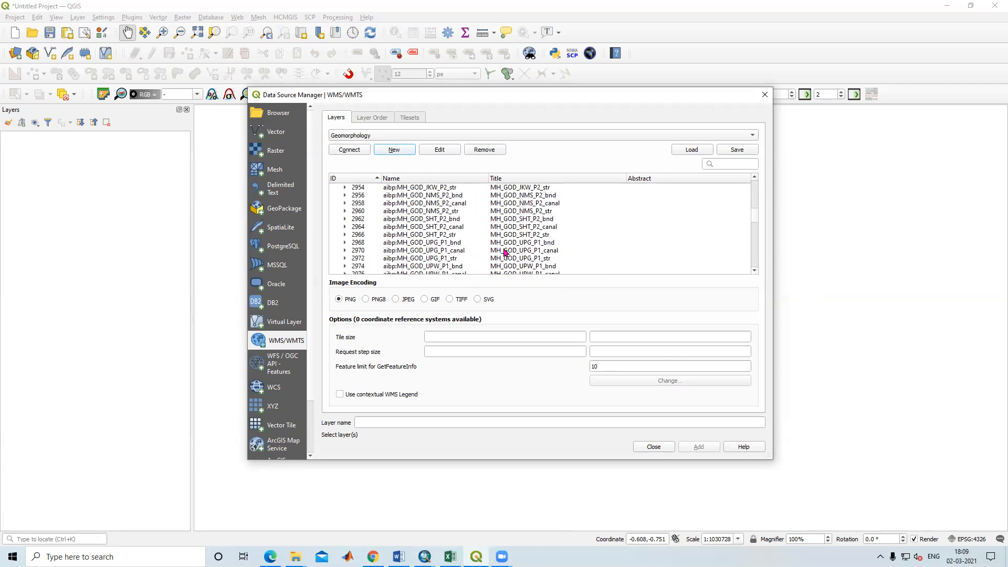
pyautogui.scroll(1, 515, 197)
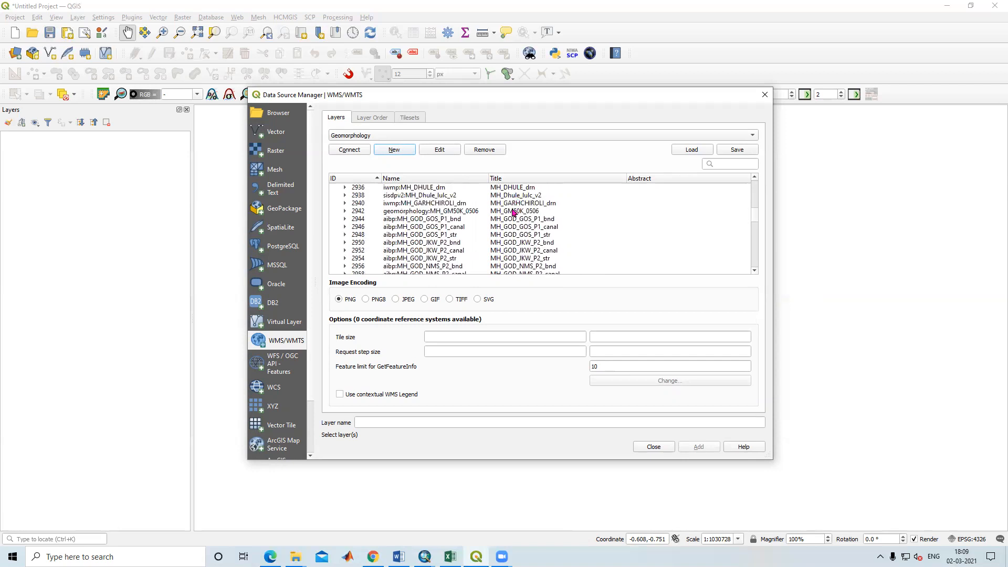
pyautogui.click(514, 213)
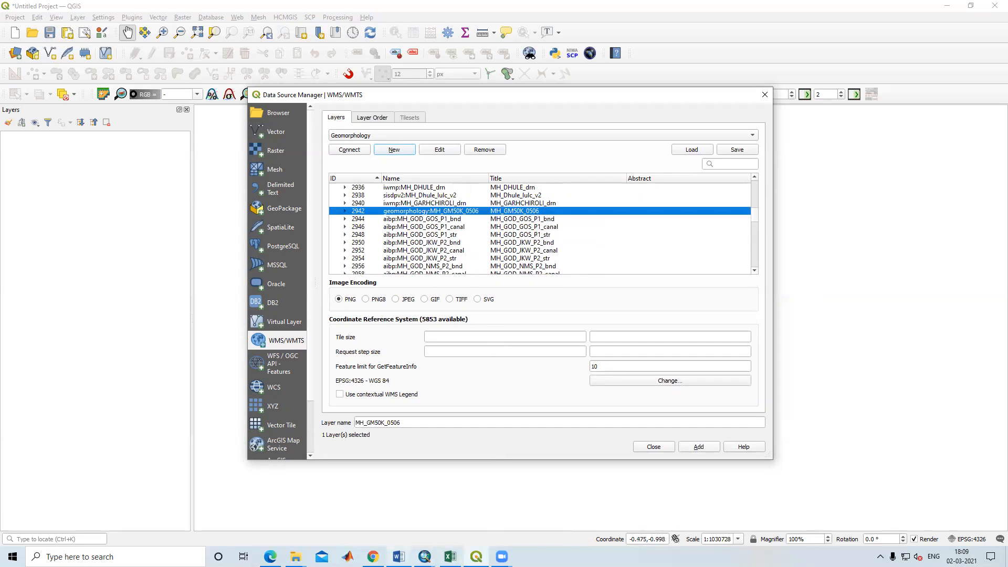
# - Recheck the selected layer against the WMS details on the Bhuvan page in Chrome, and switch back to QGIS
pyautogui.moveTo(425, 556)
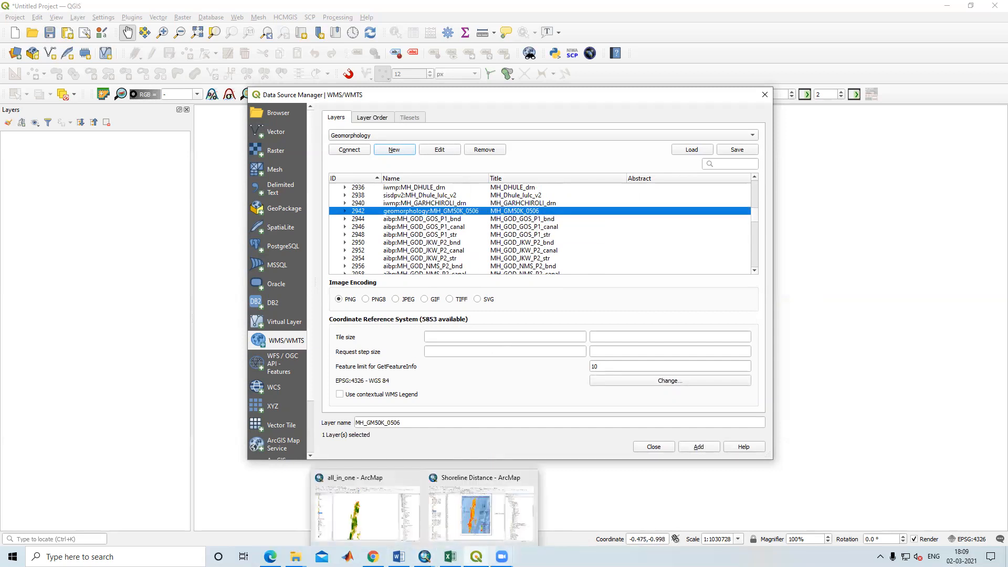
pyautogui.click(374, 506)
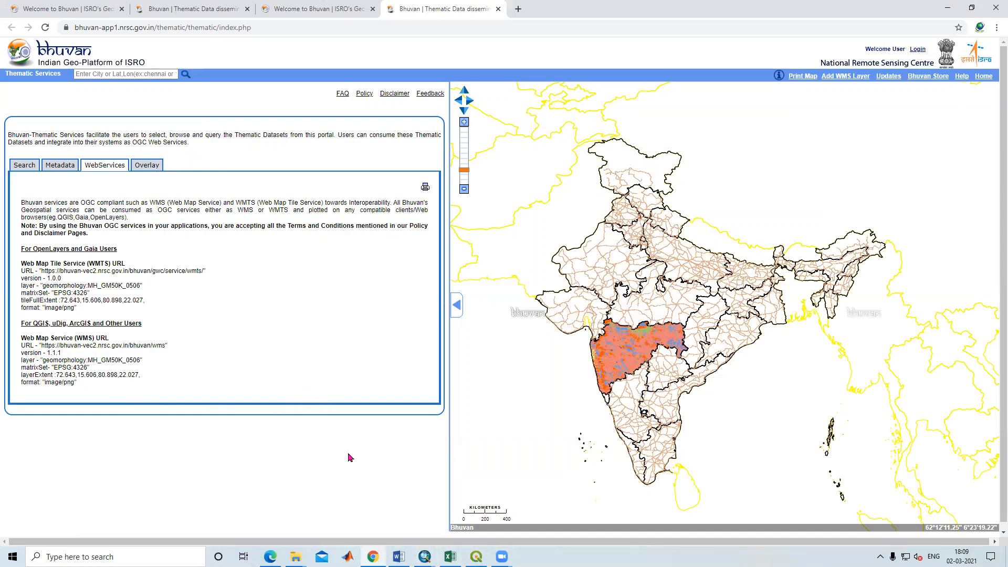
pyautogui.moveTo(476, 556)
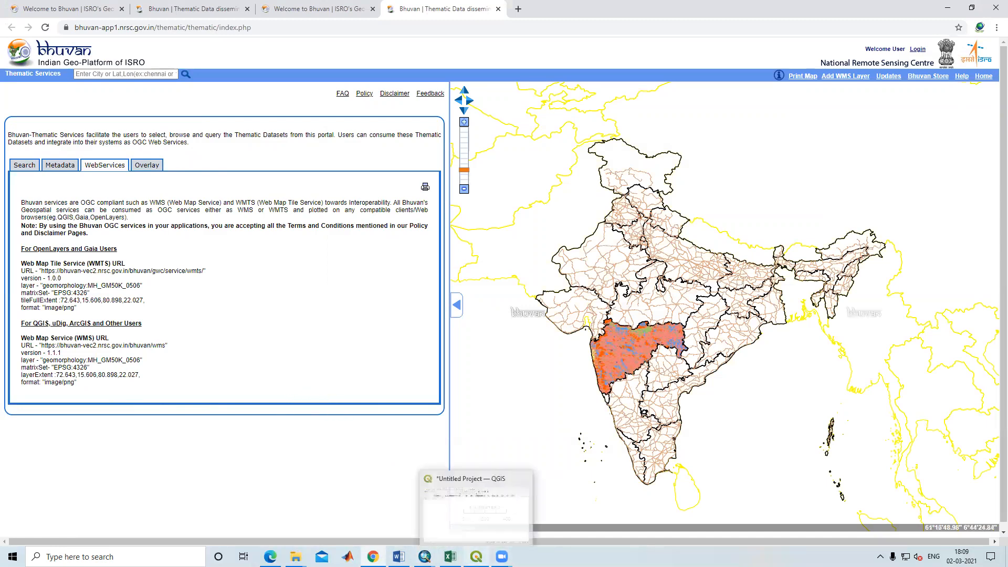
pyautogui.click(465, 494)
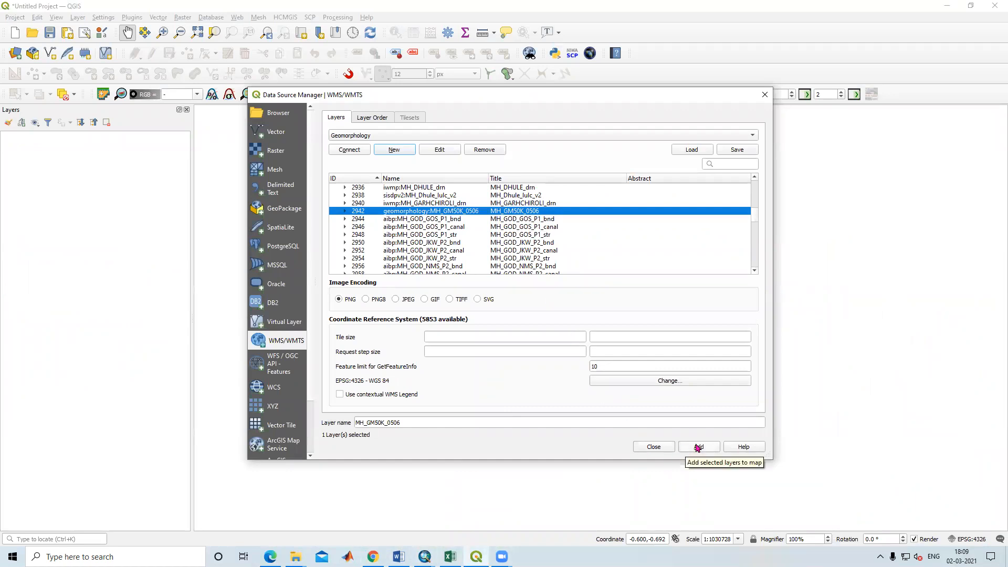
# - Add the selected MH_GM50K_0506 layer to the map and close the Data Source Manager
pyautogui.click(698, 447)
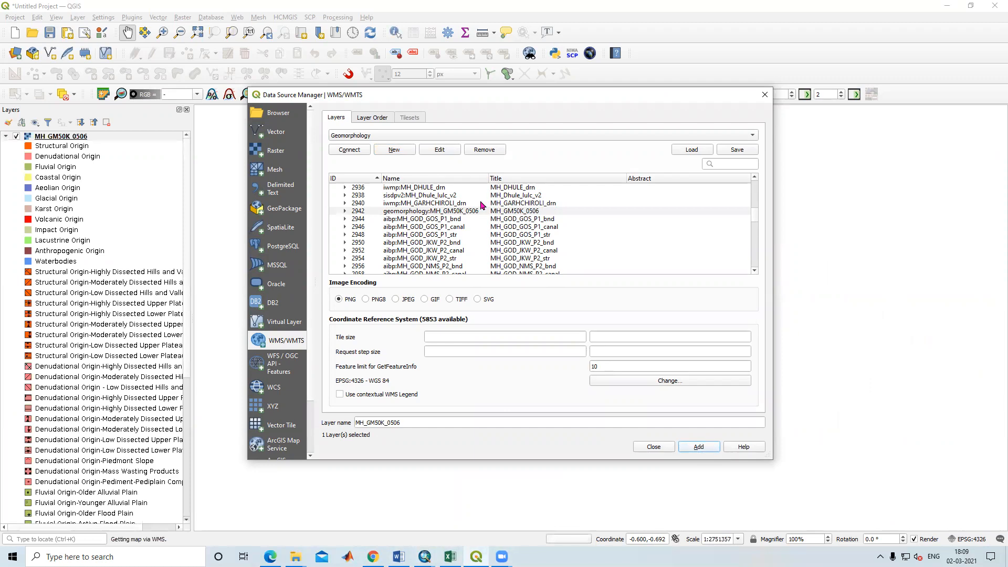
pyautogui.click(654, 447)
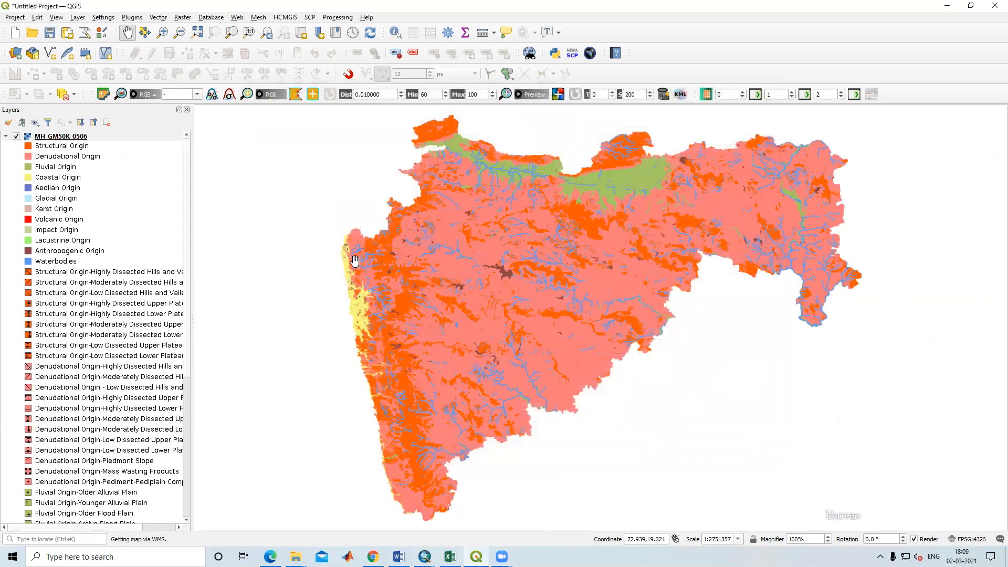
pyautogui.moveTo(531, 241); pyautogui.dragTo(542, 233)
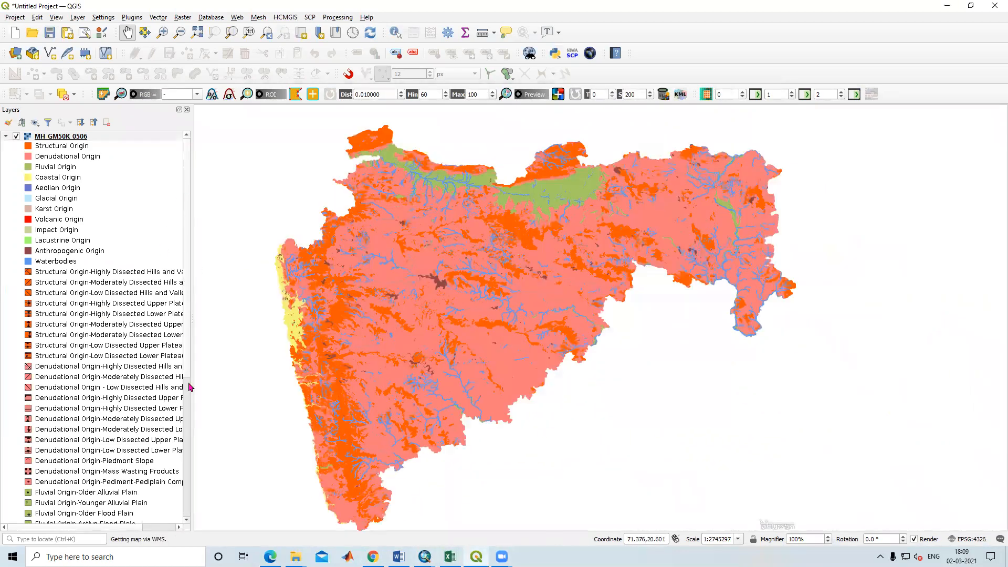
# - Look through the legend classes of the MH_GM50K_0506 layer
pyautogui.scroll(-5, 188, 372)
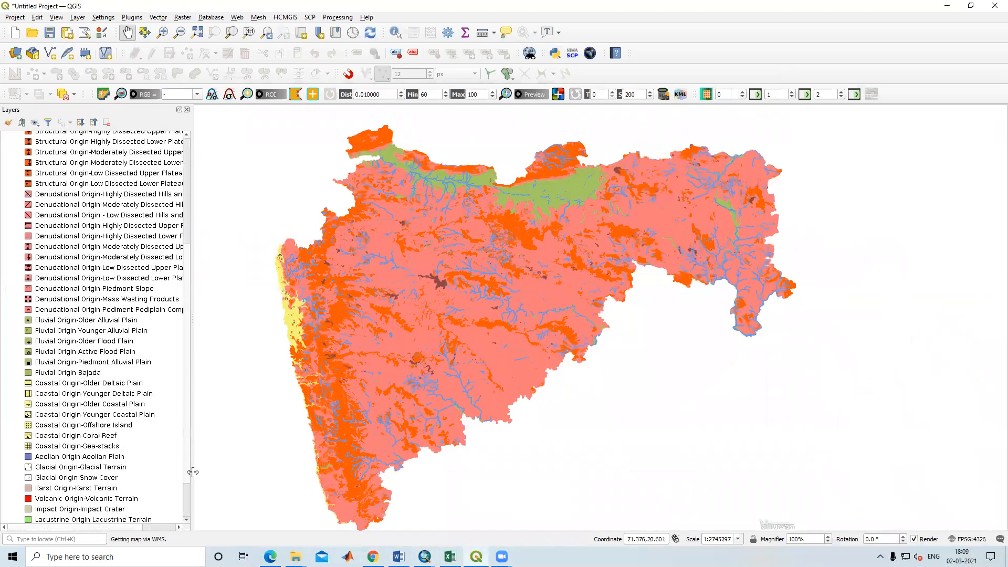
pyautogui.scroll(7, 63, 330)
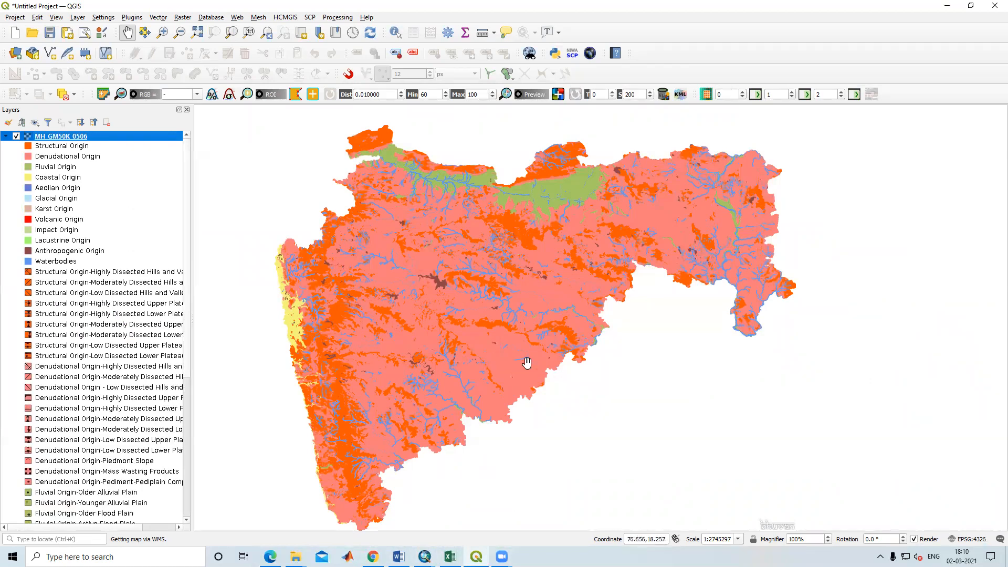
# - Switch to the Bhuvan page in Chrome and choose the theme Land Use Land Cover(50K):2015-16 in the thematic search
pyautogui.click(375, 504)
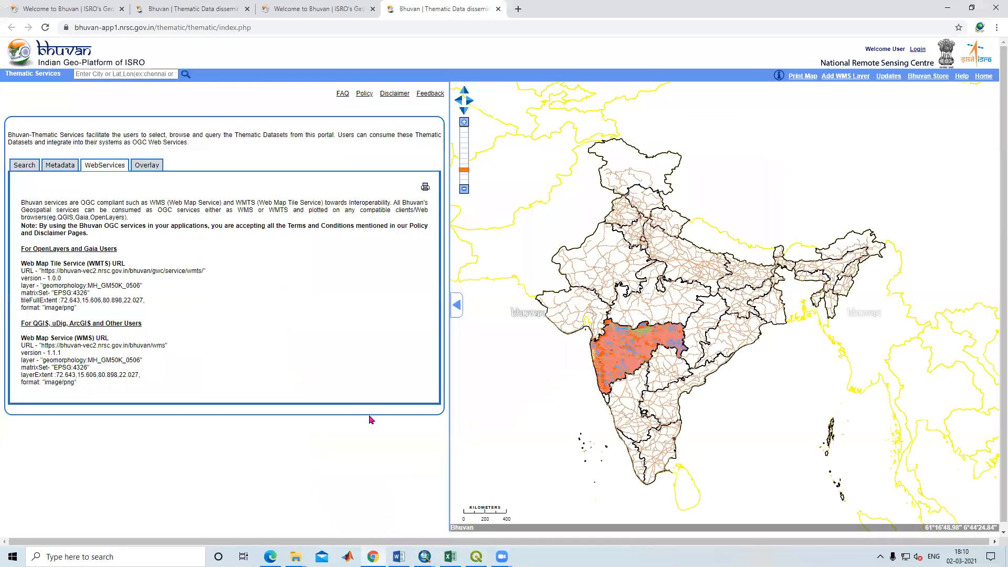
pyautogui.click(24, 165)
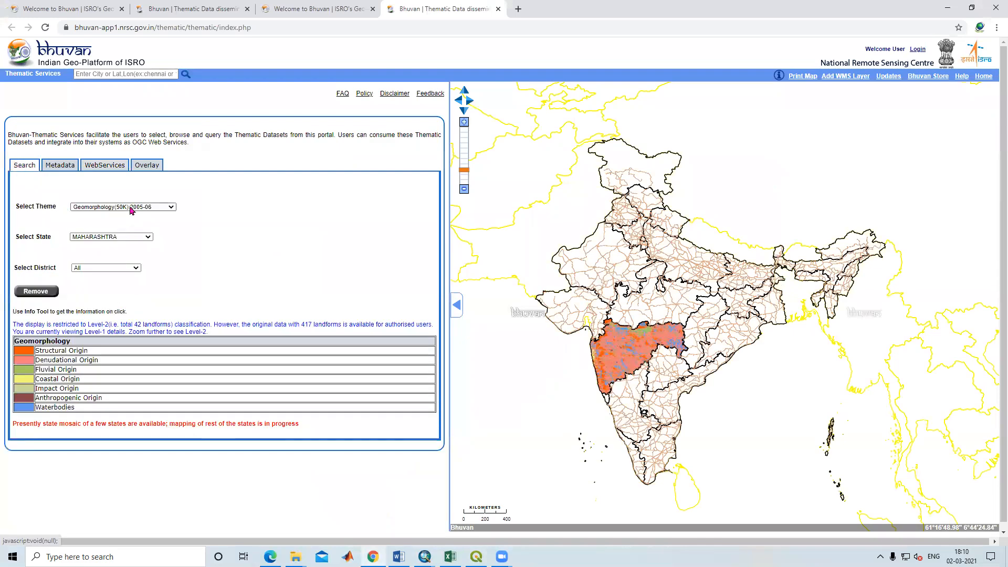
pyautogui.click(131, 208)
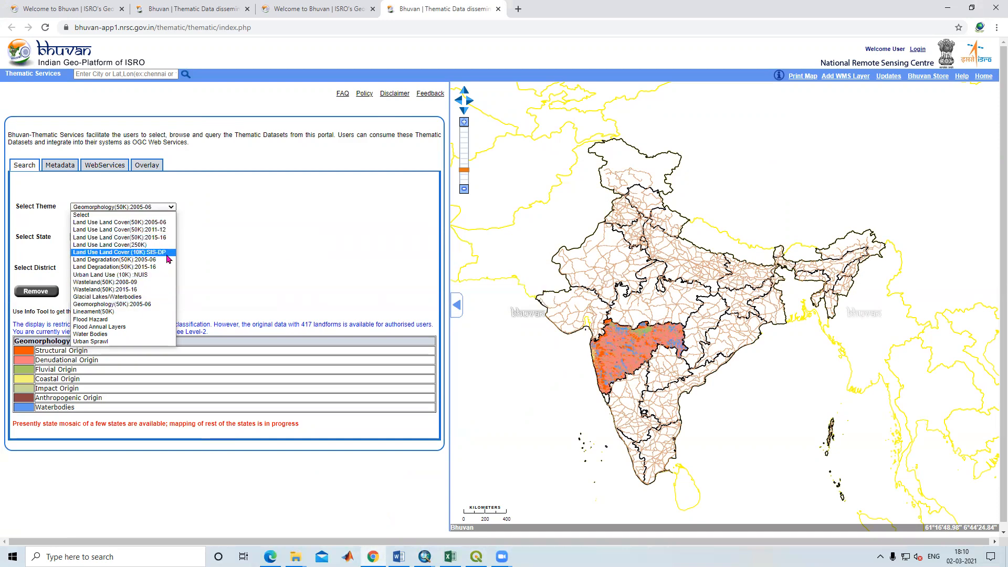
pyautogui.click(138, 238)
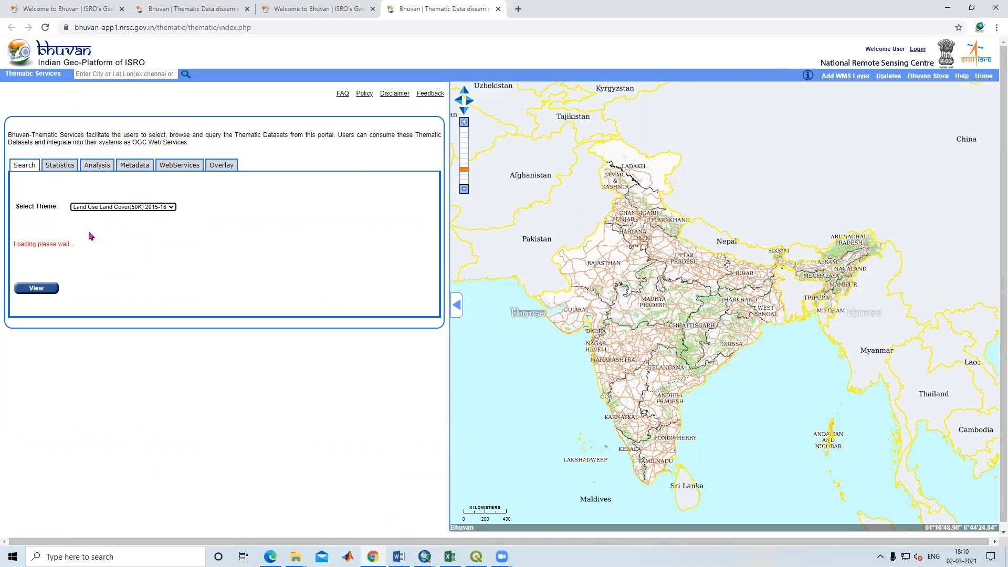
# - Set the state to ARUNACHAL PRADESH and display its land use land cover layer on the Bhuvan map
pyautogui.click(110, 238)
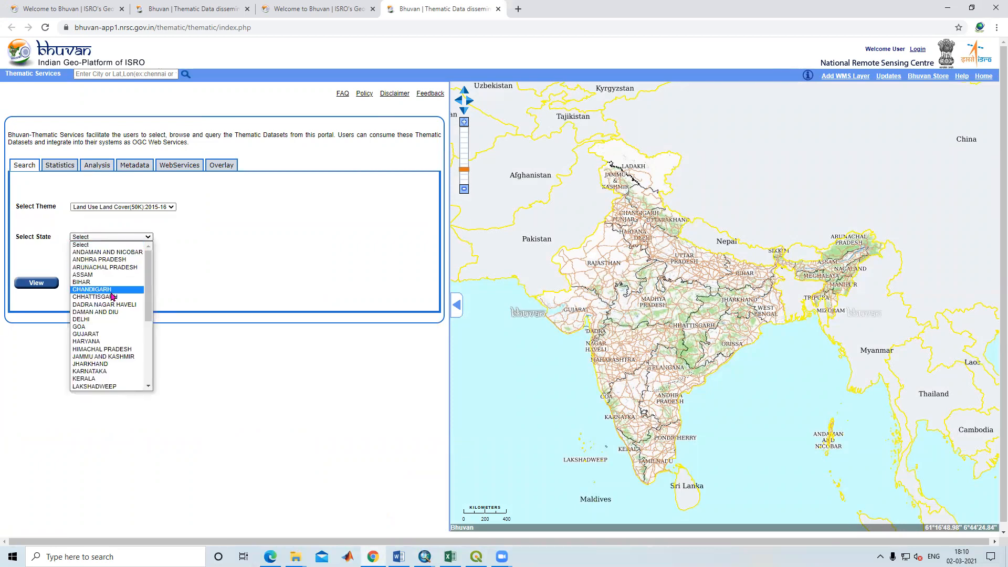
pyautogui.click(116, 320)
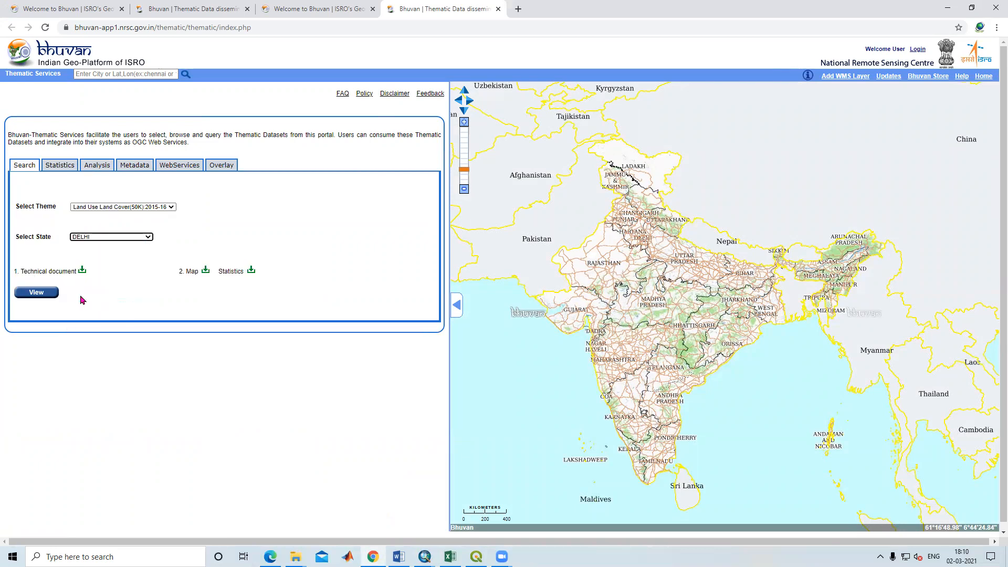
pyautogui.click(108, 237)
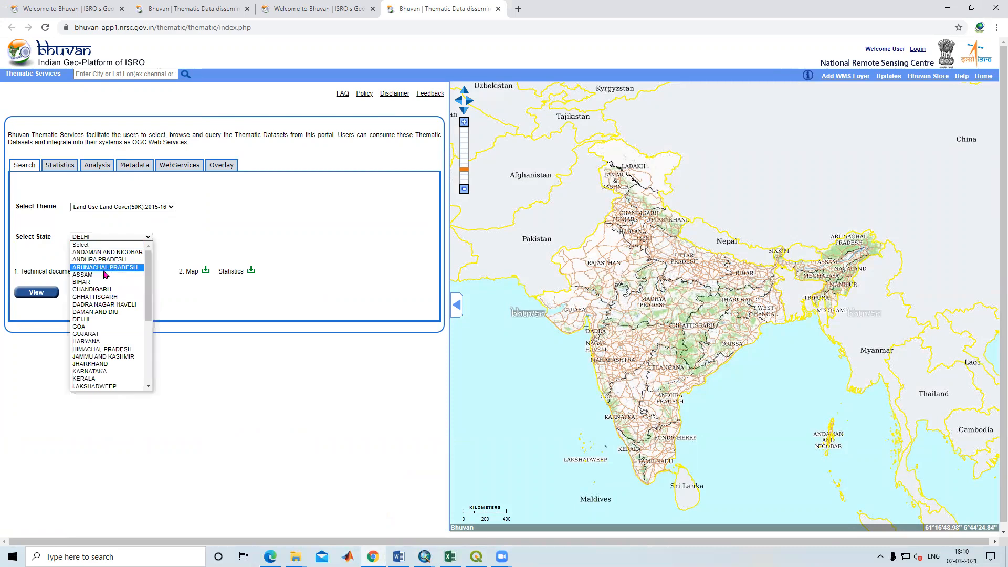
pyautogui.click(104, 268)
pyautogui.click(46, 293)
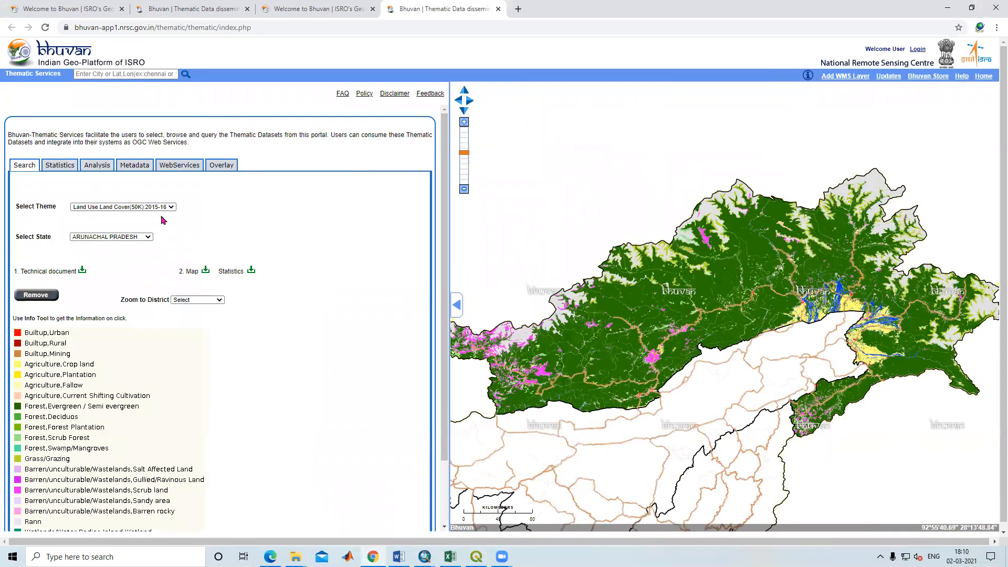
# - Examine the web service details of the Arunachal Pradesh layer, checking the WMS URL given for QGIS users
pyautogui.click(136, 167)
pyautogui.click(169, 167)
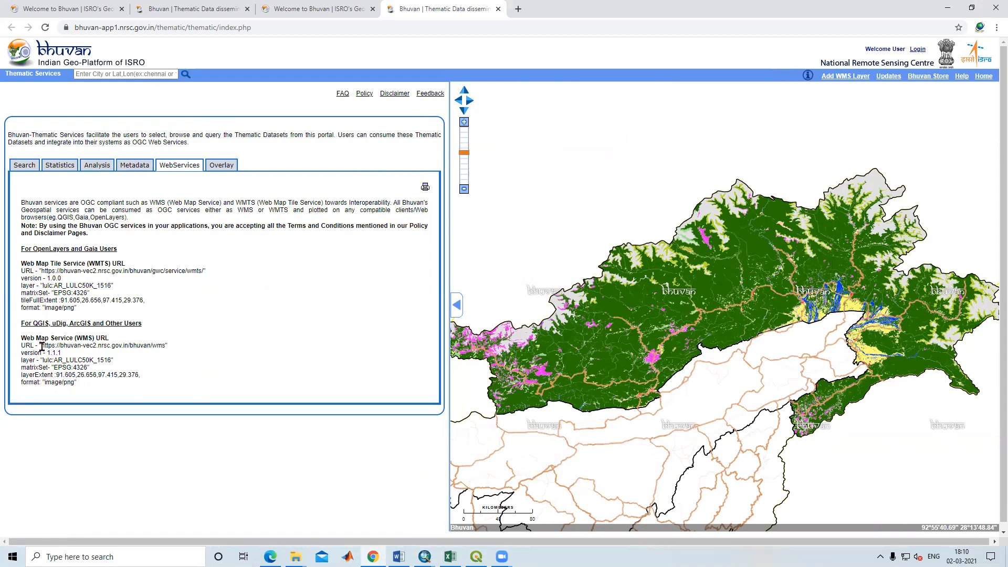
pyautogui.moveTo(42, 347); pyautogui.dragTo(158, 347)
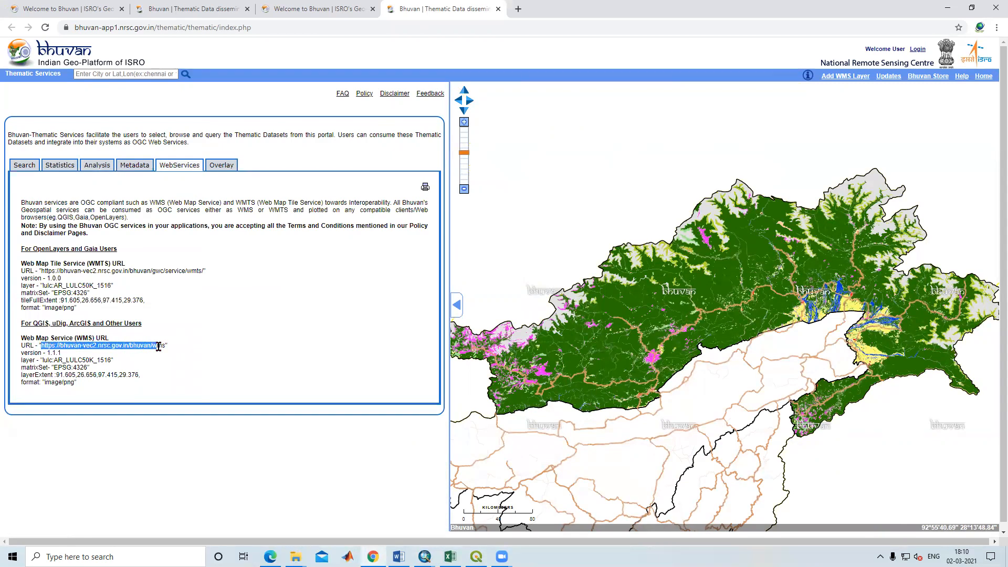
pyautogui.click(197, 357)
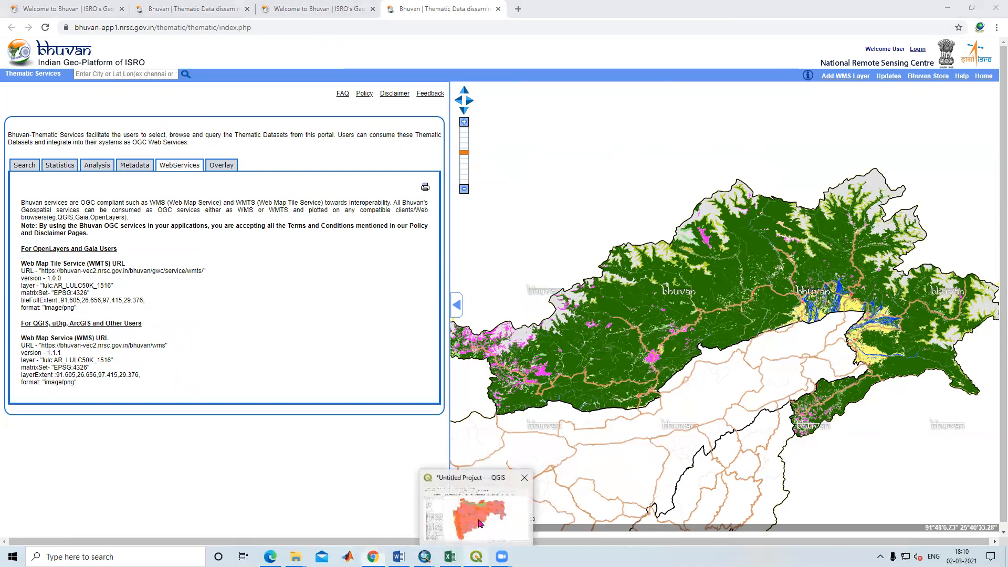
# - Return to QGIS and inspect the Maharashtra geomorphology layer at closer and wider map scales
pyautogui.click(476, 557)
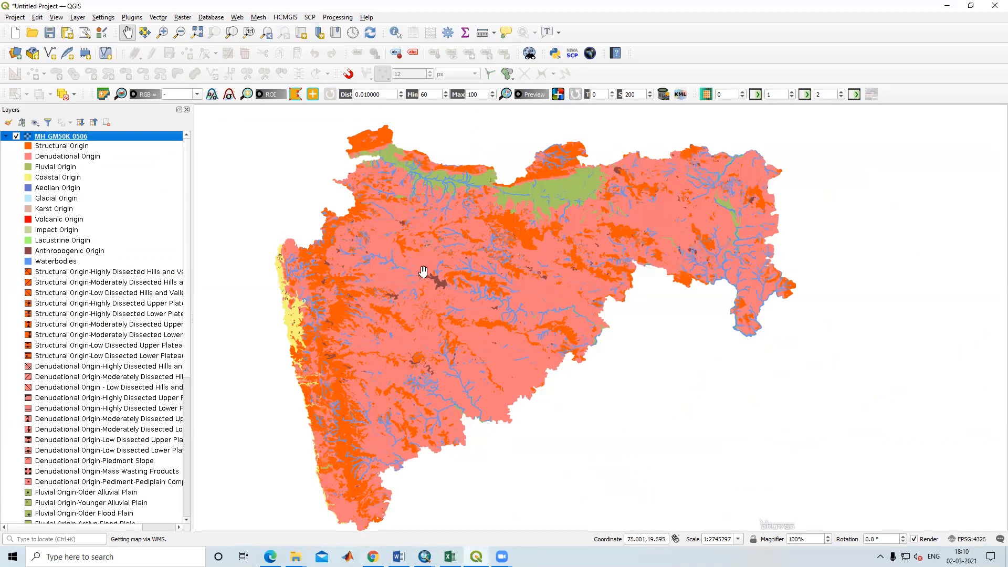
pyautogui.scroll(1, 423, 271)
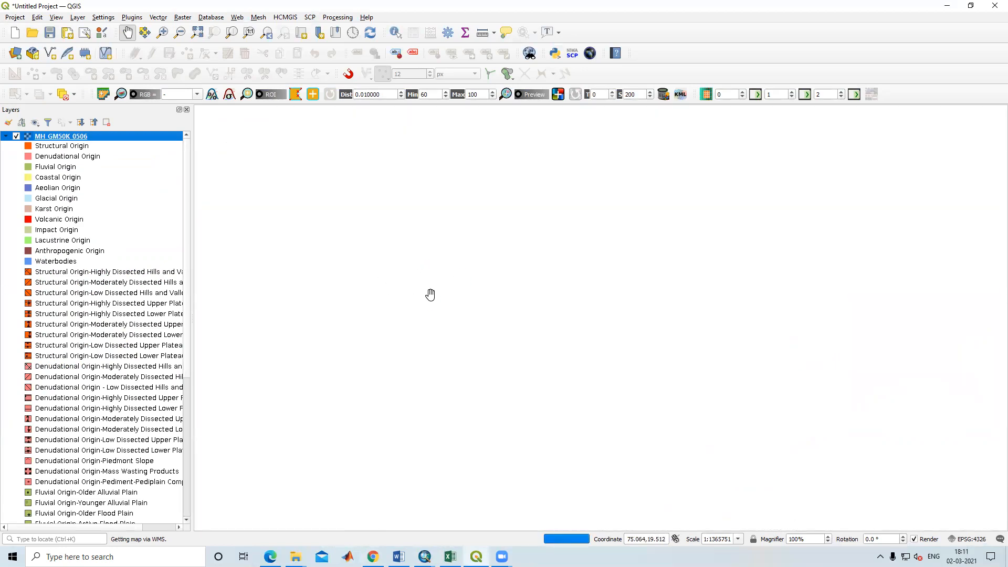
pyautogui.scroll(-1, 431, 295)
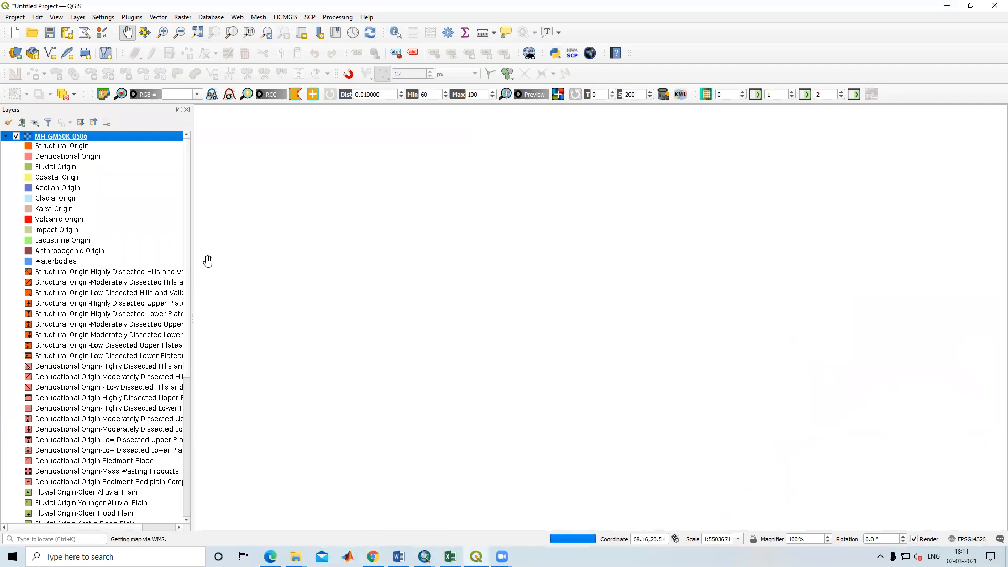
pyautogui.scroll(1, 424, 279)
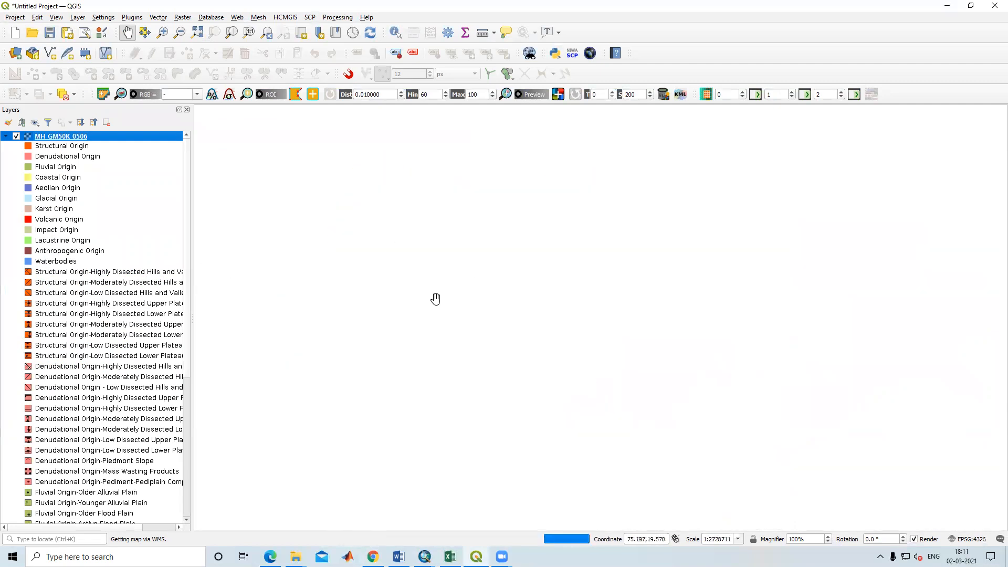